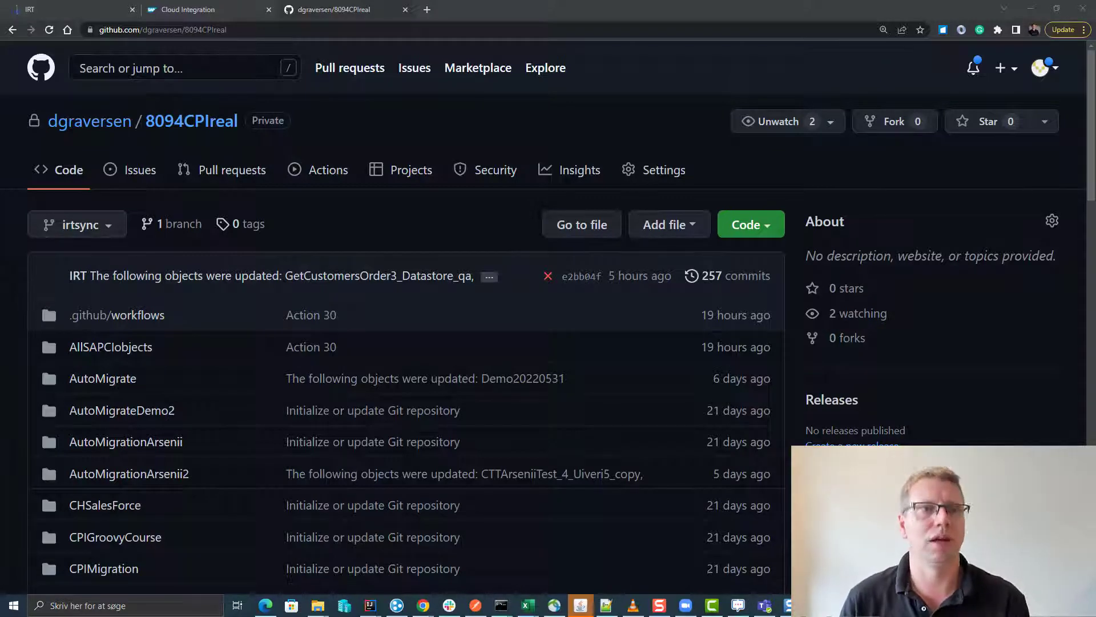
Switch to the SAP Cloud Integration browser tab showing the integration flow page.
left_click(188, 9)
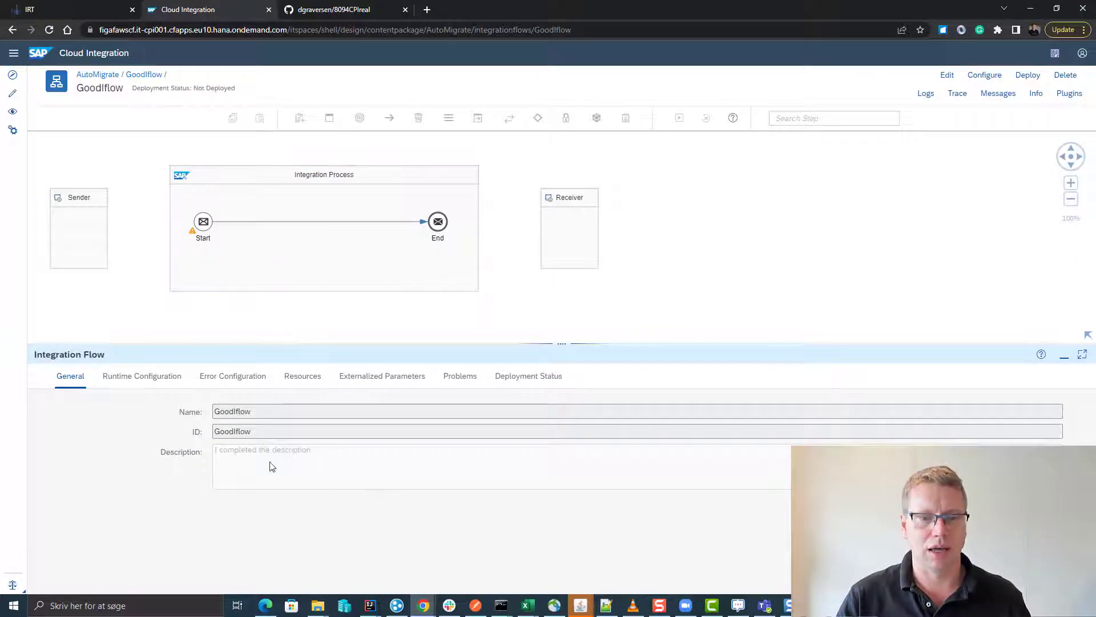
Go to Tracked Objects in Figaf IRT and start a synchronization.
left_click(101, 10)
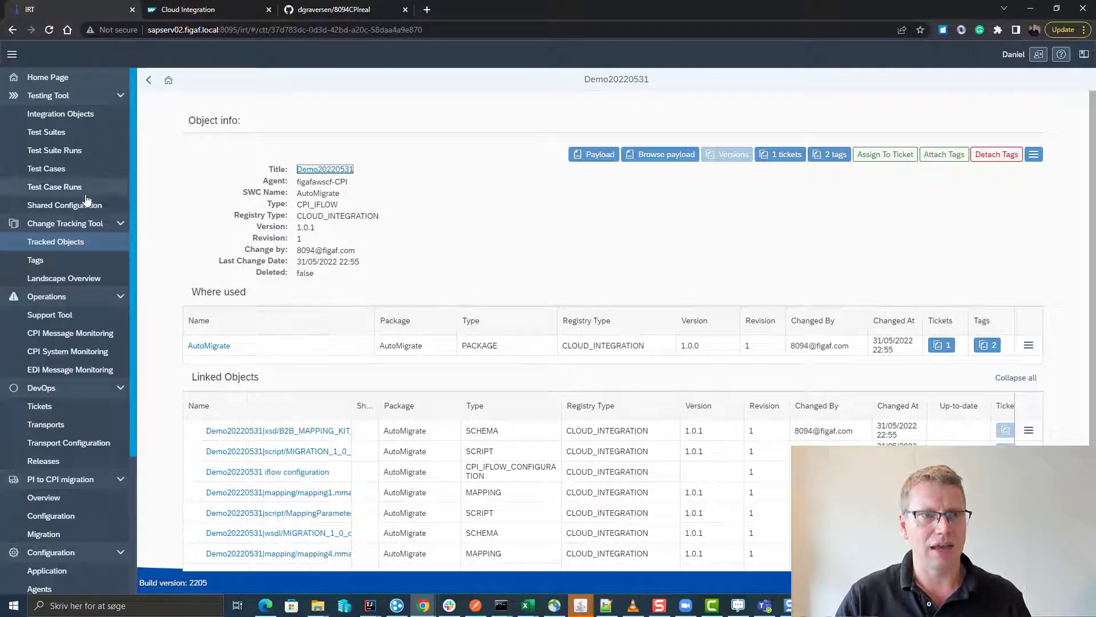
left_click(55, 242)
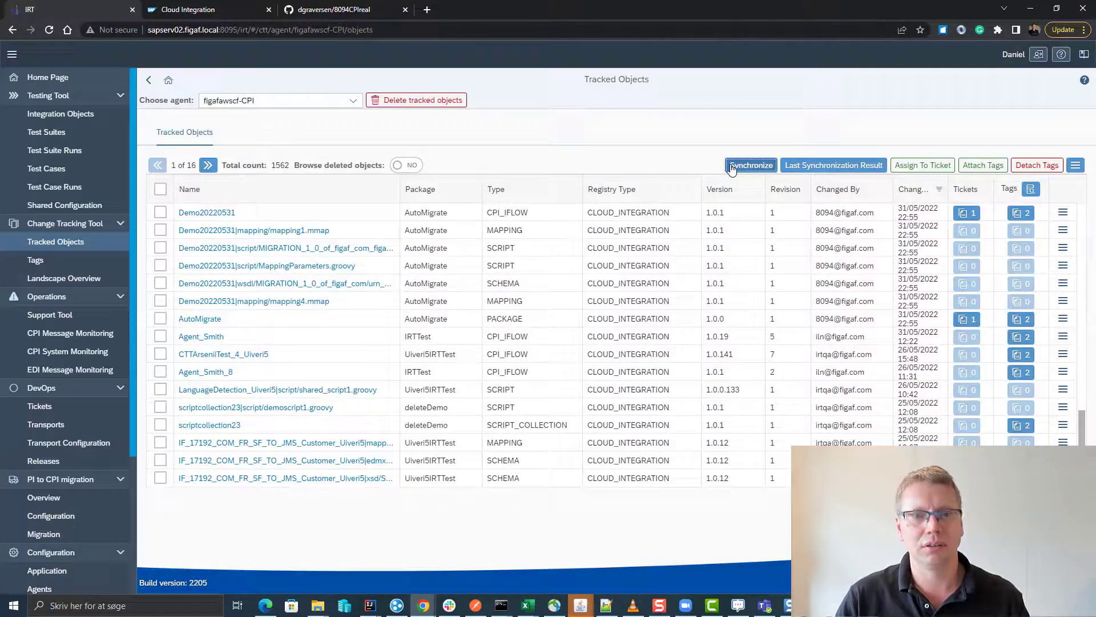
left_click(745, 165)
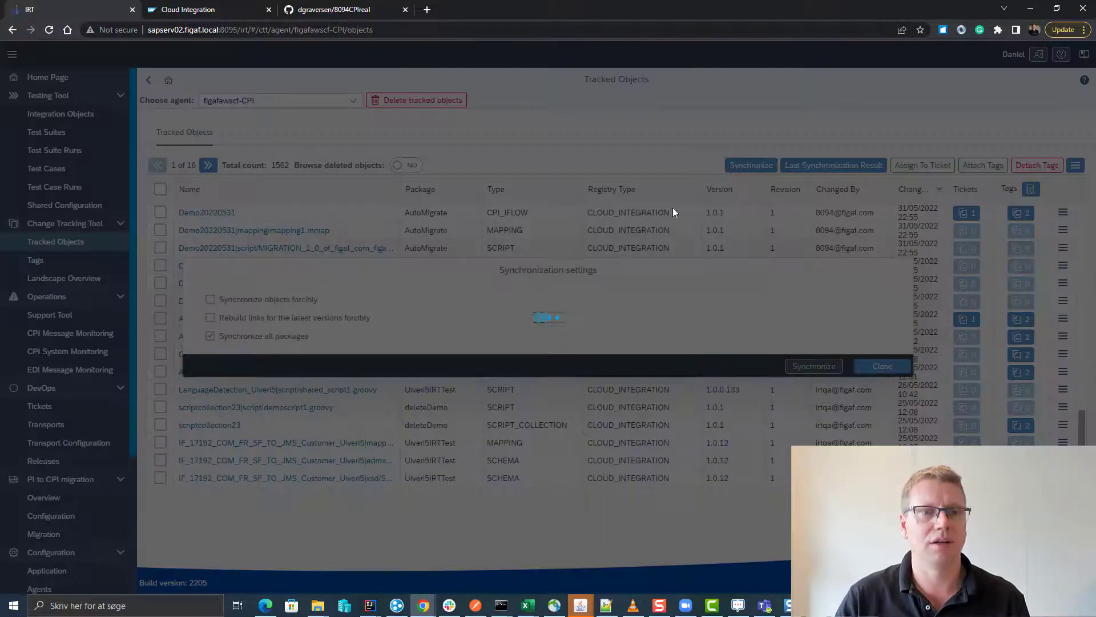
Limit synchronization to the AutoMigrate package only and run it.
left_click(258, 336)
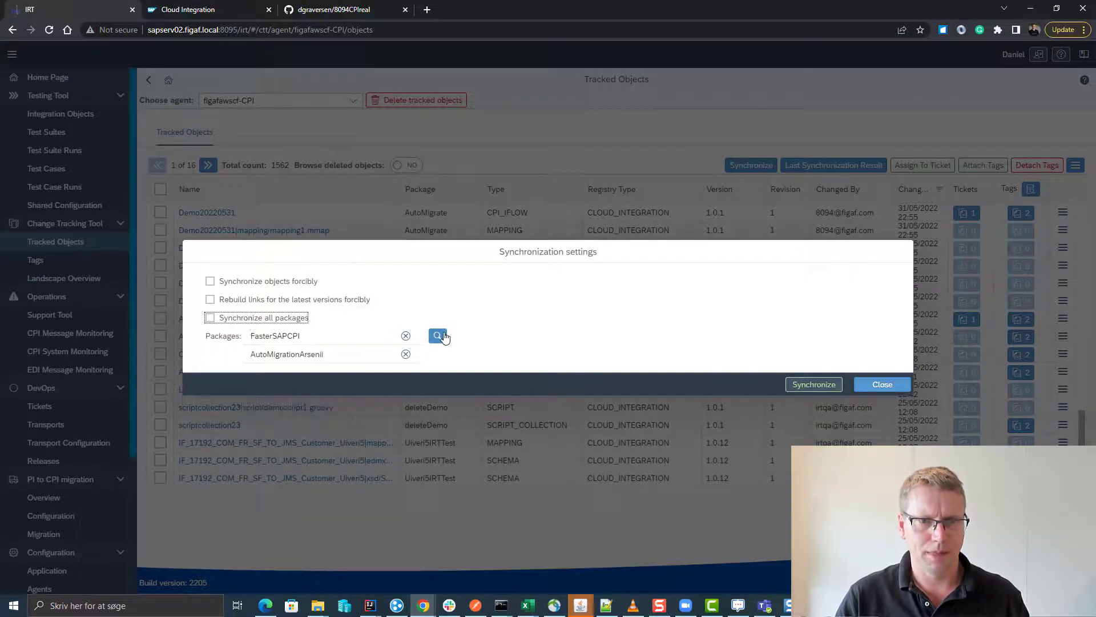
left_click(406, 337)
left_click(438, 344)
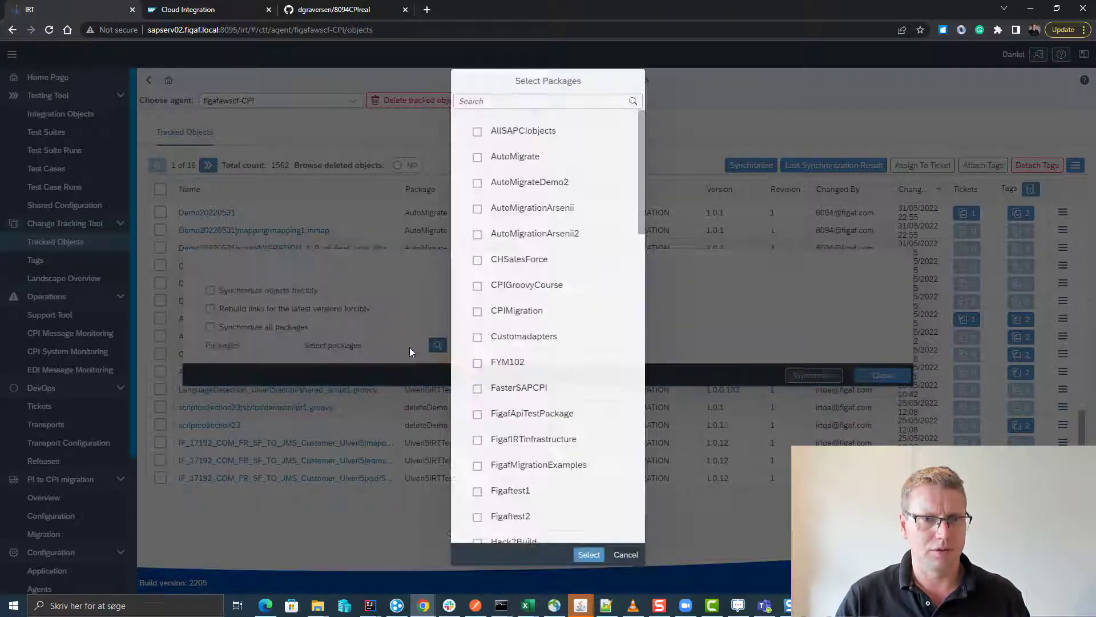
left_click(478, 156)
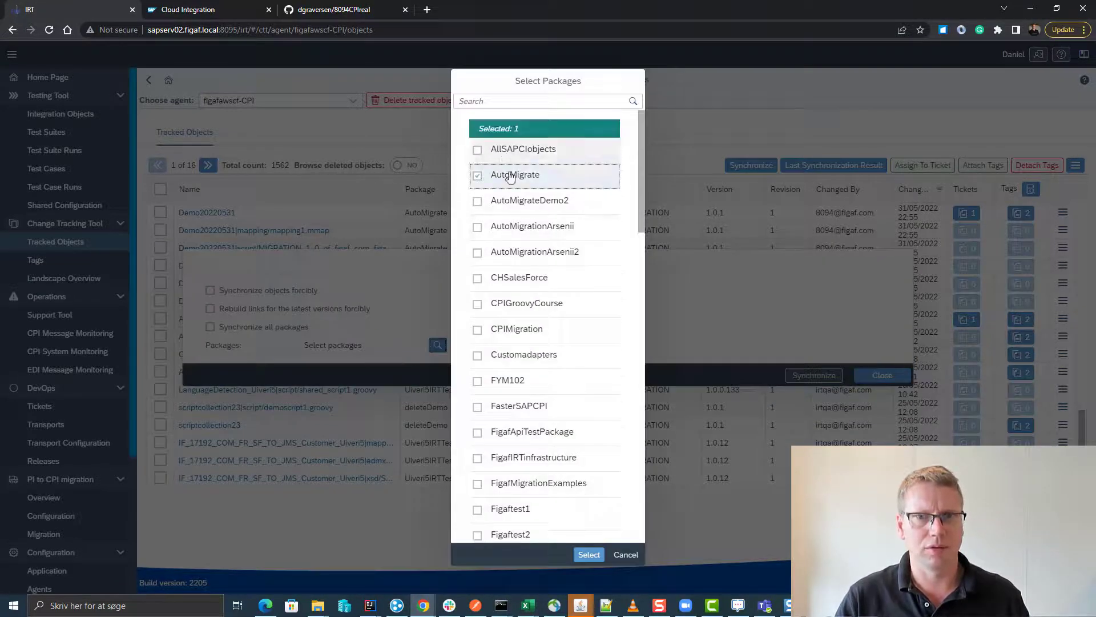
left_click(588, 554)
left_click(813, 375)
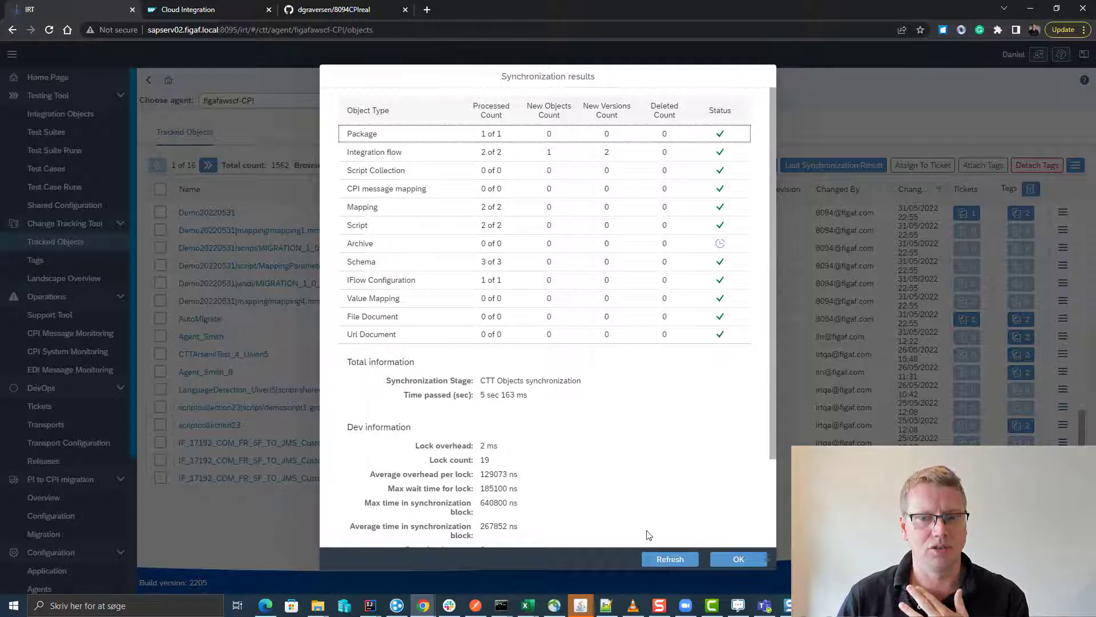
Refresh the synchronization results and close them to return to Tracked Objects.
left_click(670, 559)
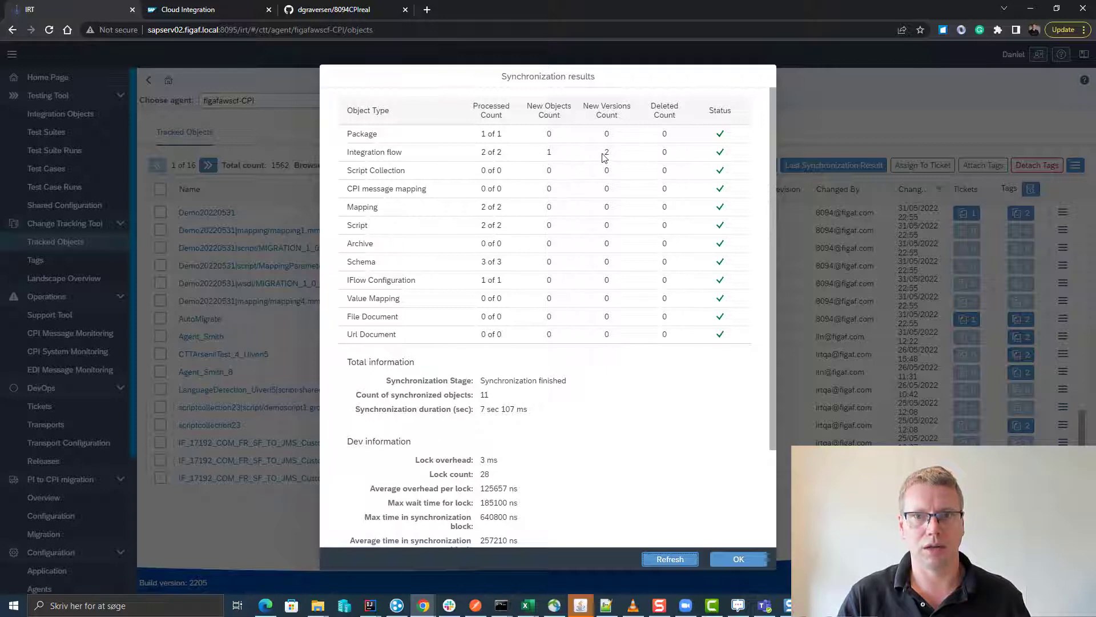
left_click(739, 559)
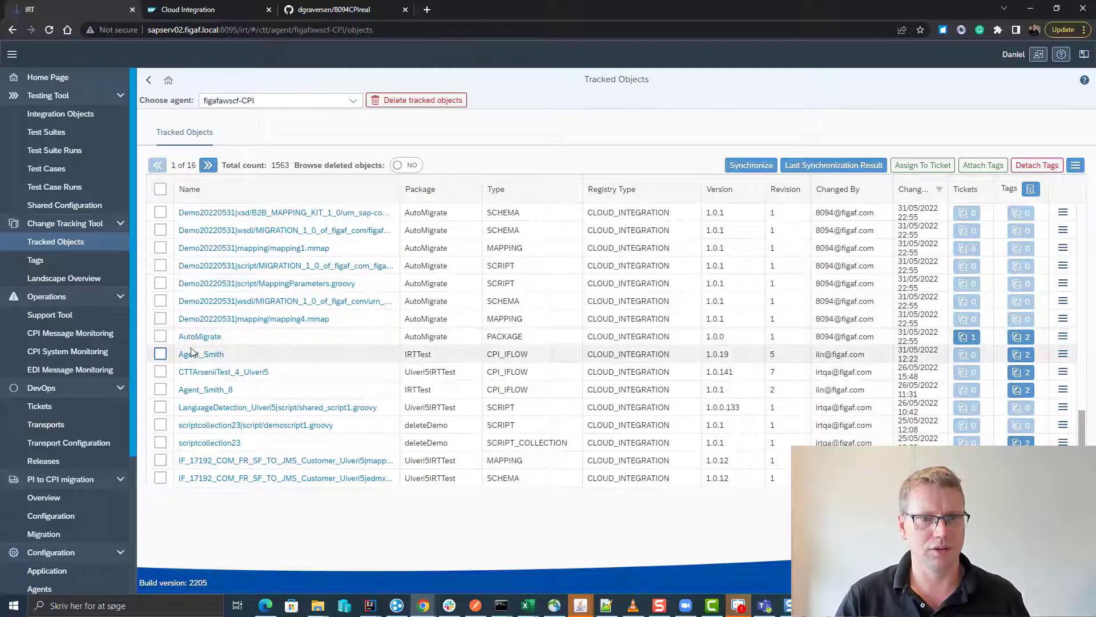
scroll(216, 329, "up", 5)
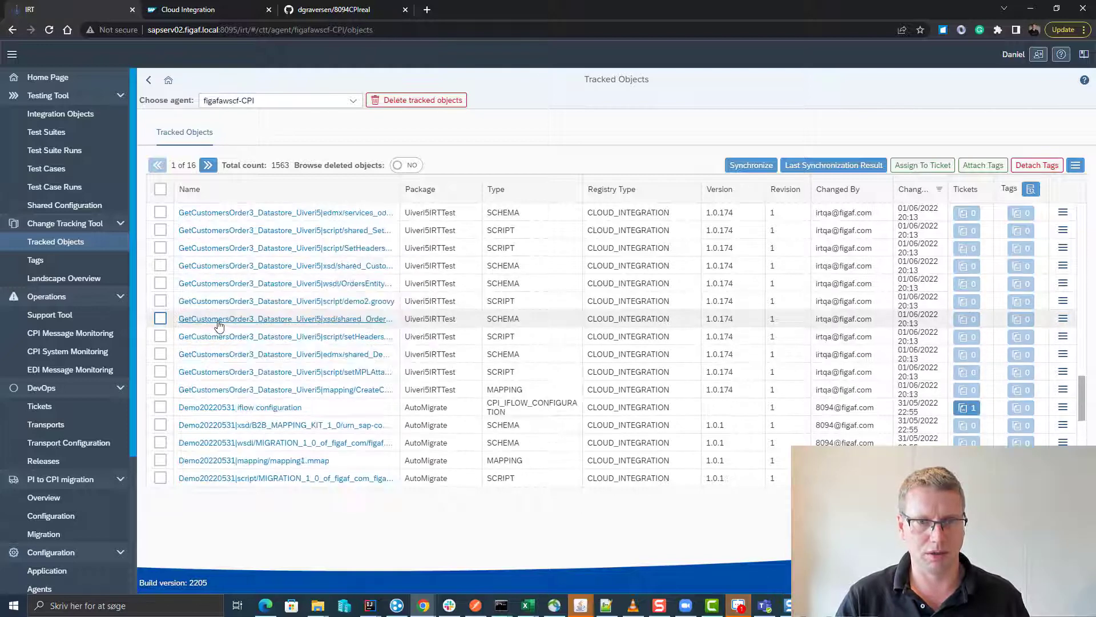
scroll(215, 328, "up", 5)
scroll(216, 328, "up", 5)
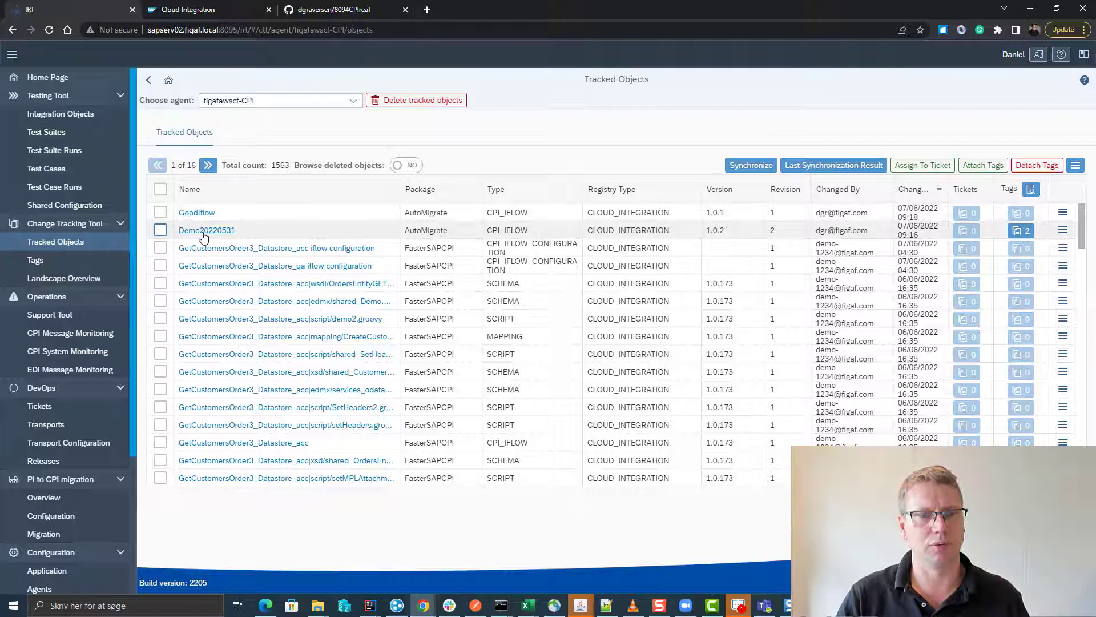
Reload the GitHub repository and open the latest commit updating GoodIflow and Demo20220531.
left_click(341, 10)
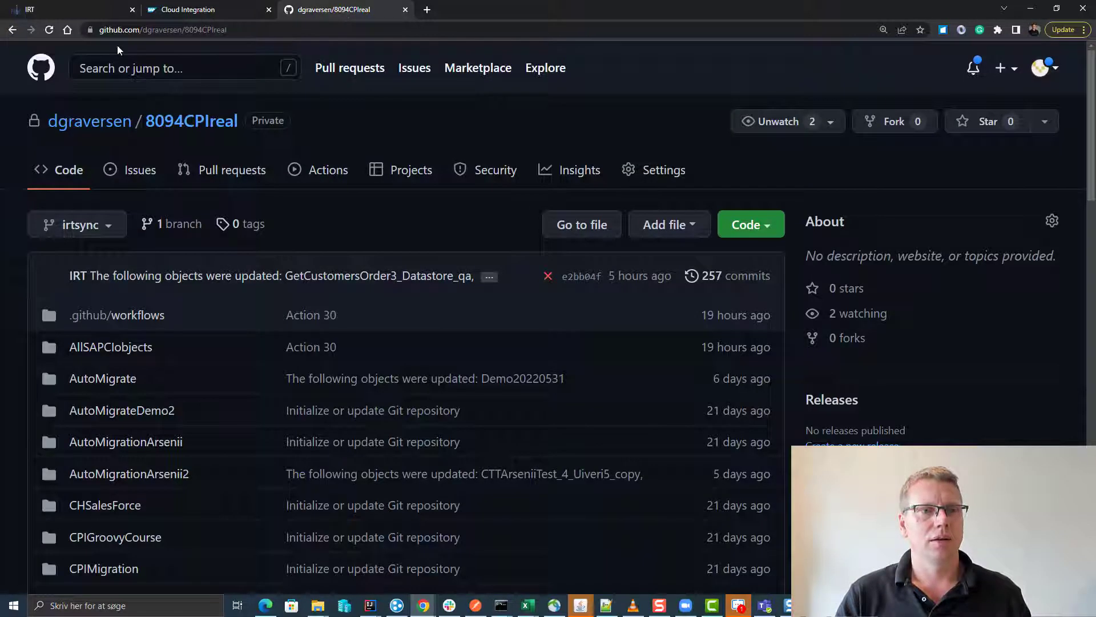
left_click(50, 30)
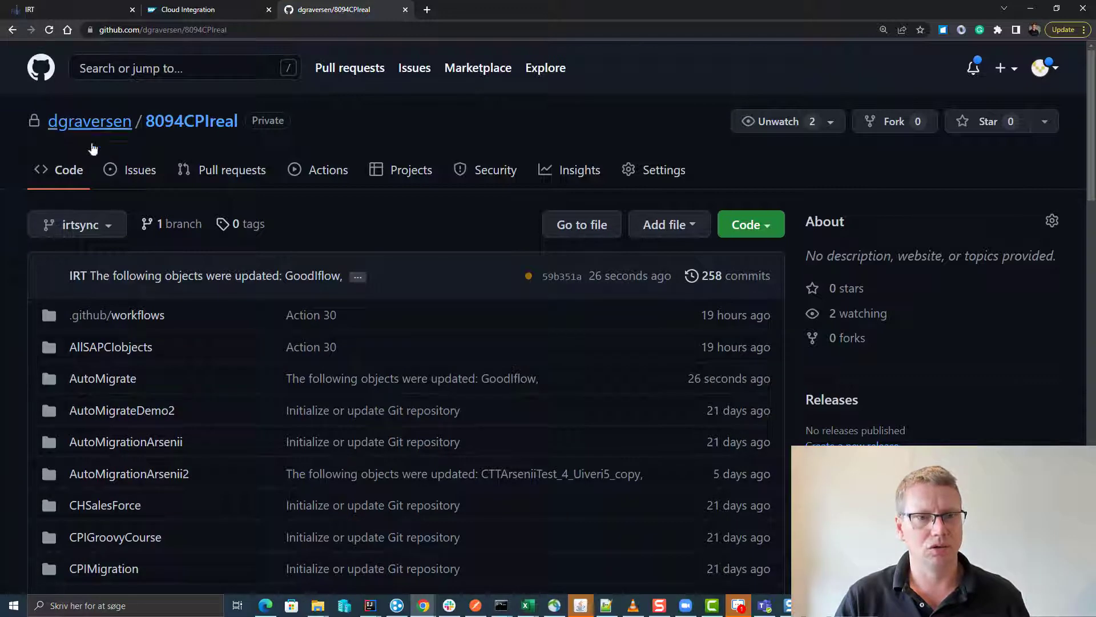
left_click(213, 278)
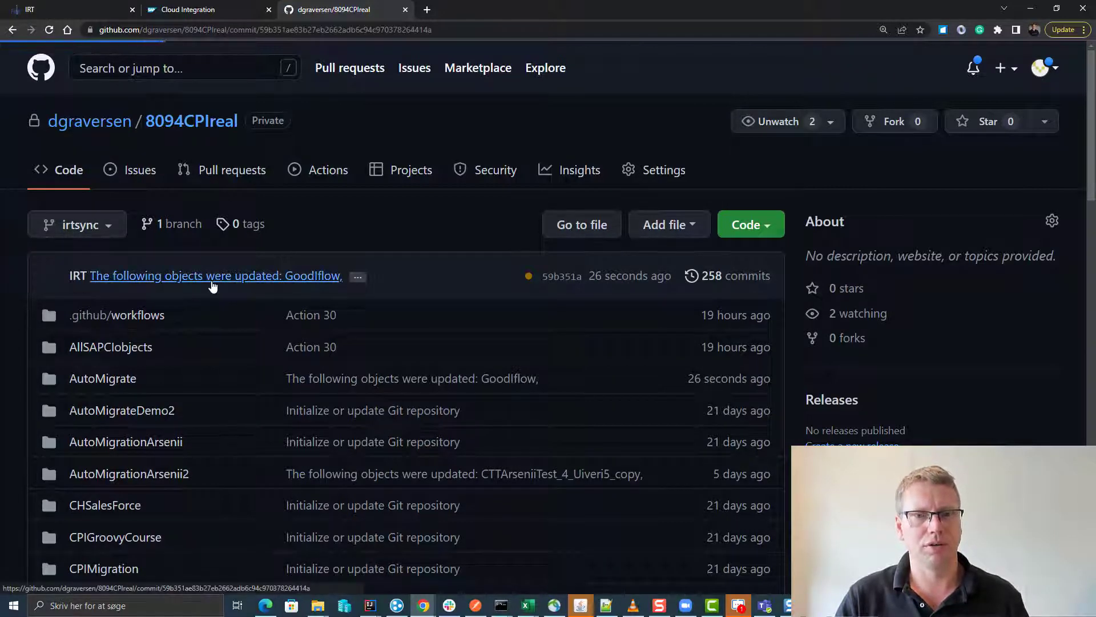
scroll(342, 437, "down", 3)
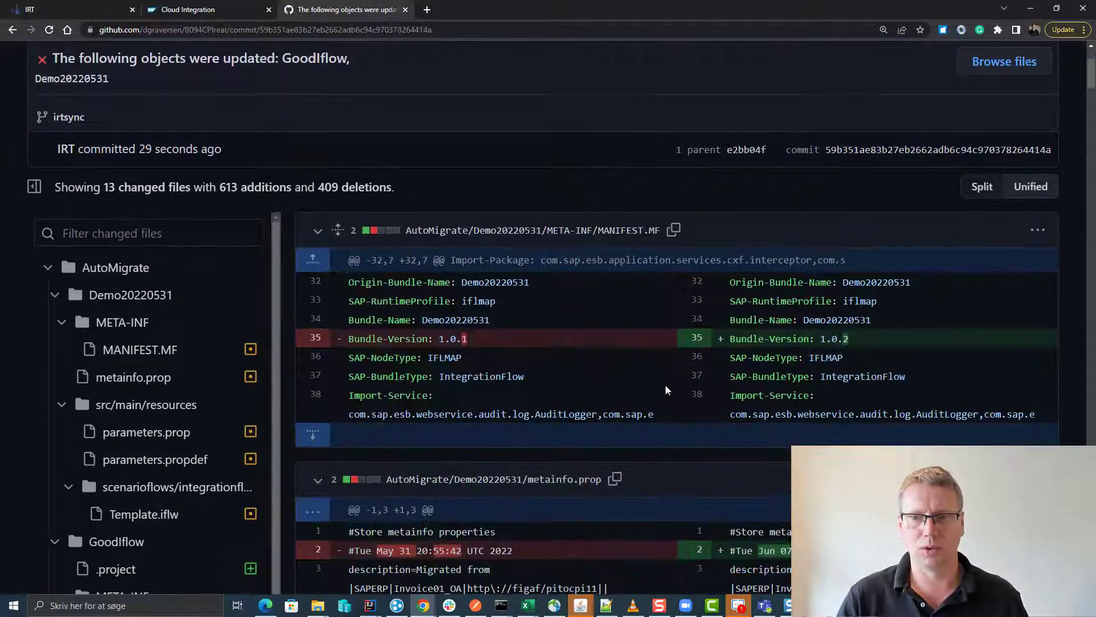
scroll(880, 360, "down", 4)
scroll(587, 472, "down", 1)
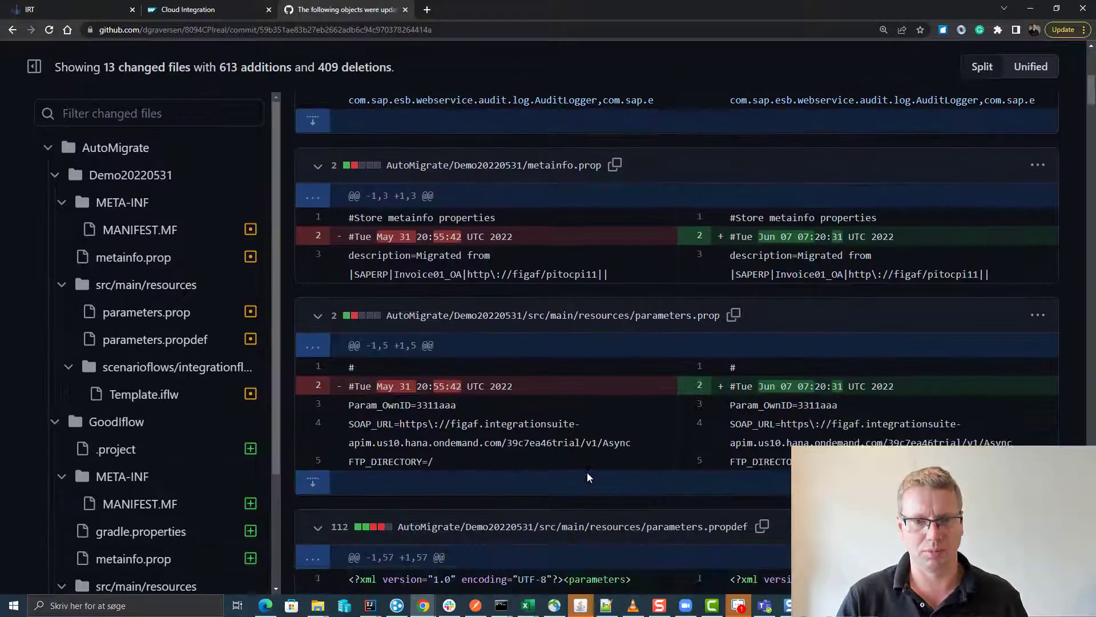
scroll(587, 472, "down", 3)
scroll(525, 458, "down", 3)
scroll(524, 458, "up", 1)
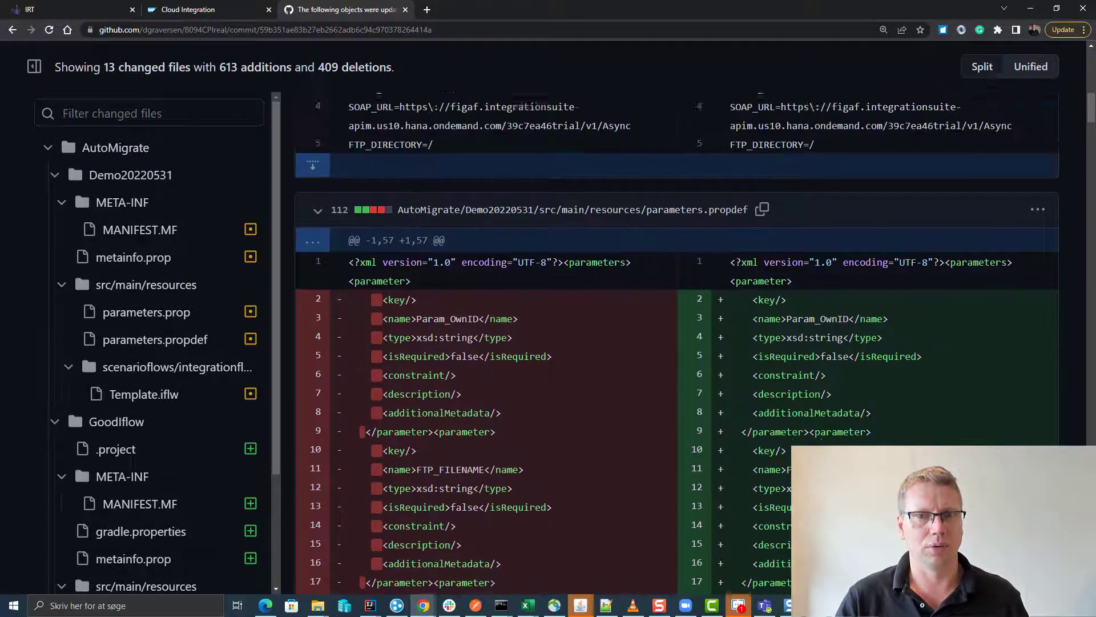
scroll(524, 342, "up", 3)
scroll(525, 343, "up", 3)
scroll(343, 257, "up", 3)
scroll(257, 172, "up", 2)
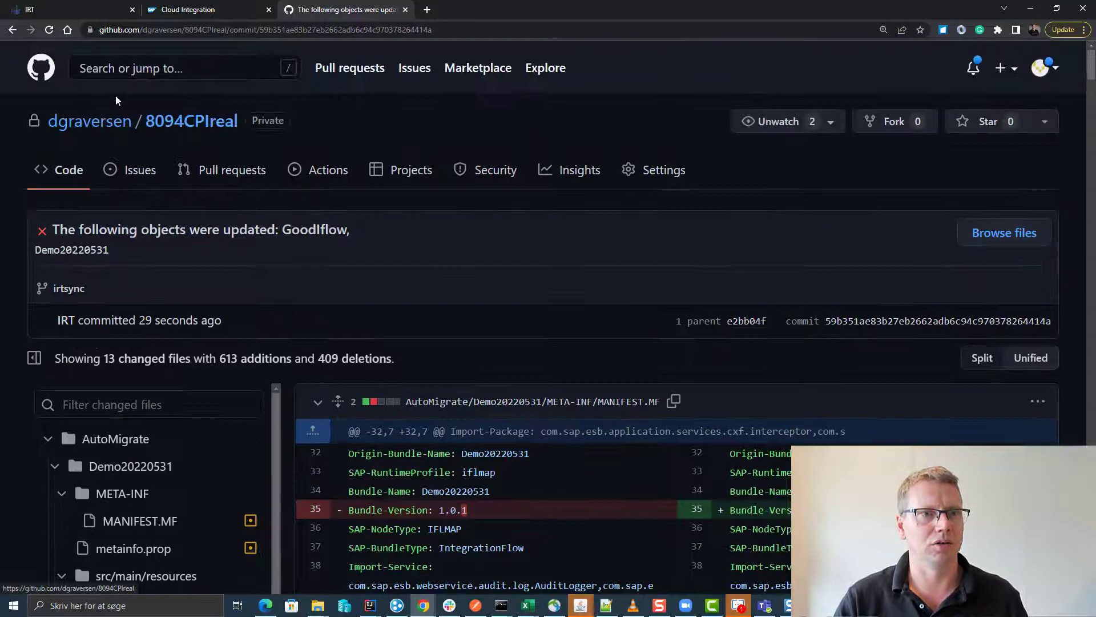
From the repository's Actions list, open the failed CPILint run for the GoodIflow commit.
left_click(205, 121)
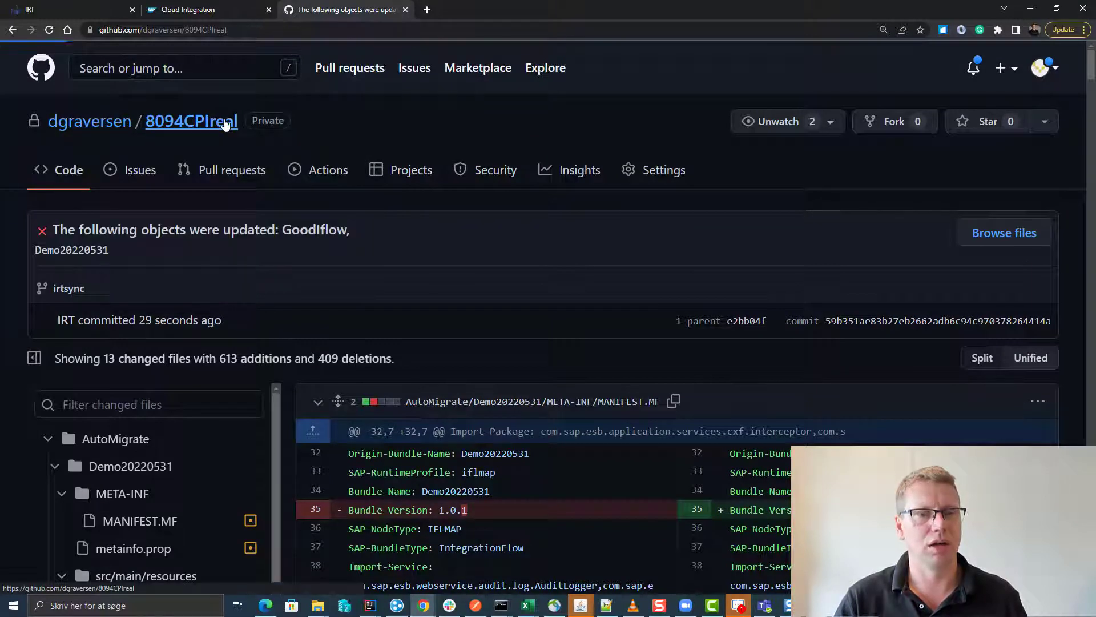
left_click(327, 169)
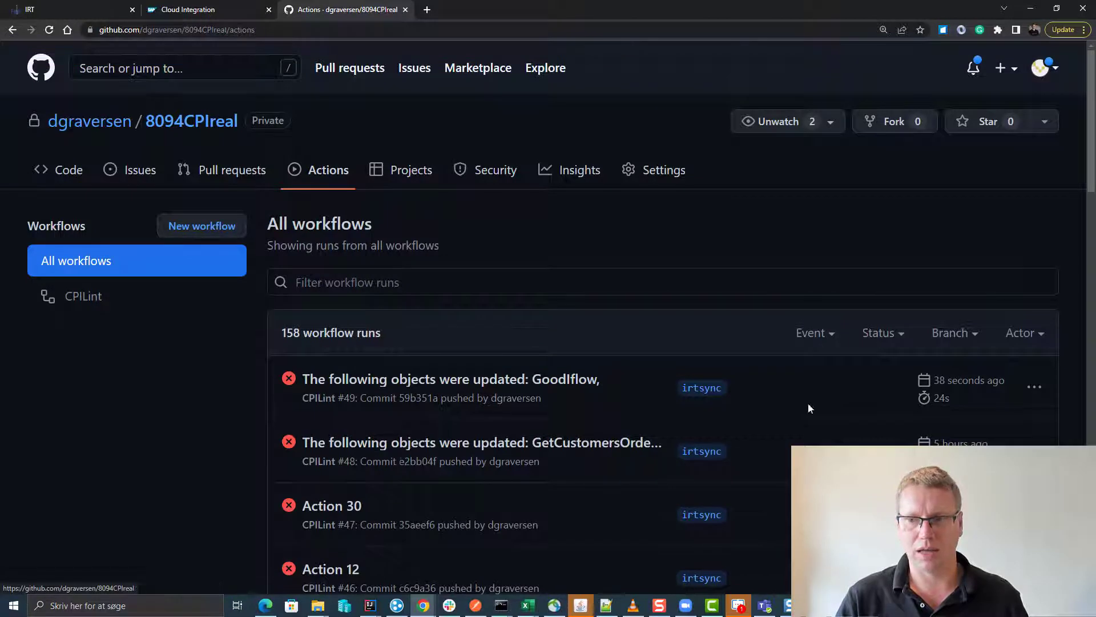
left_click(537, 388)
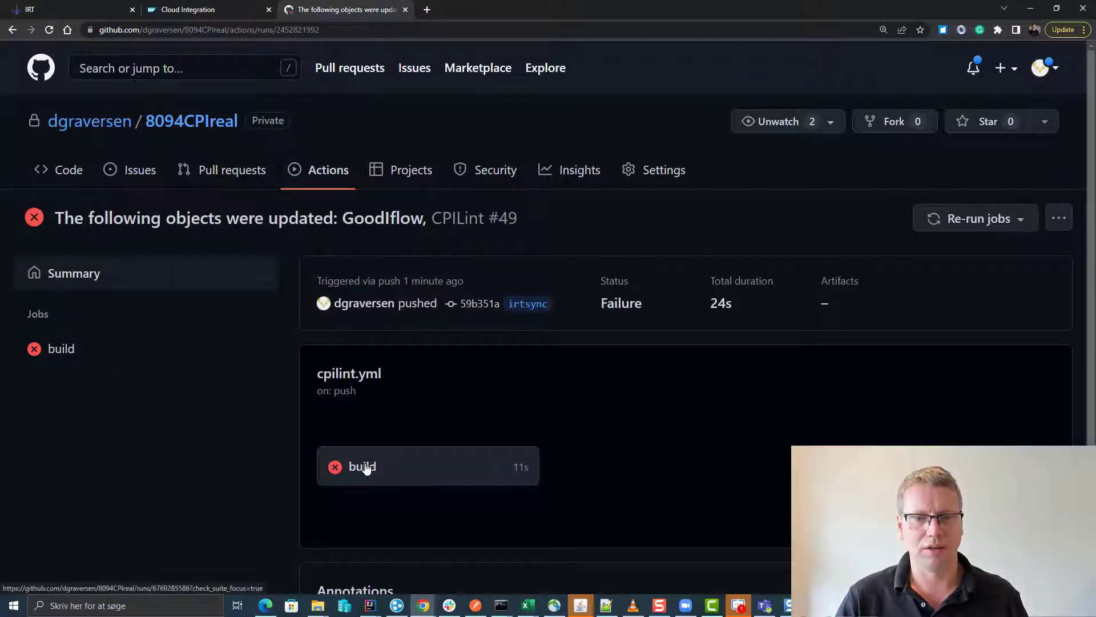
In the build job log, expand 'find iflow changes' and highlight the Demo20220531 issue summary.
left_click(363, 467)
scroll(463, 428, "down", 3)
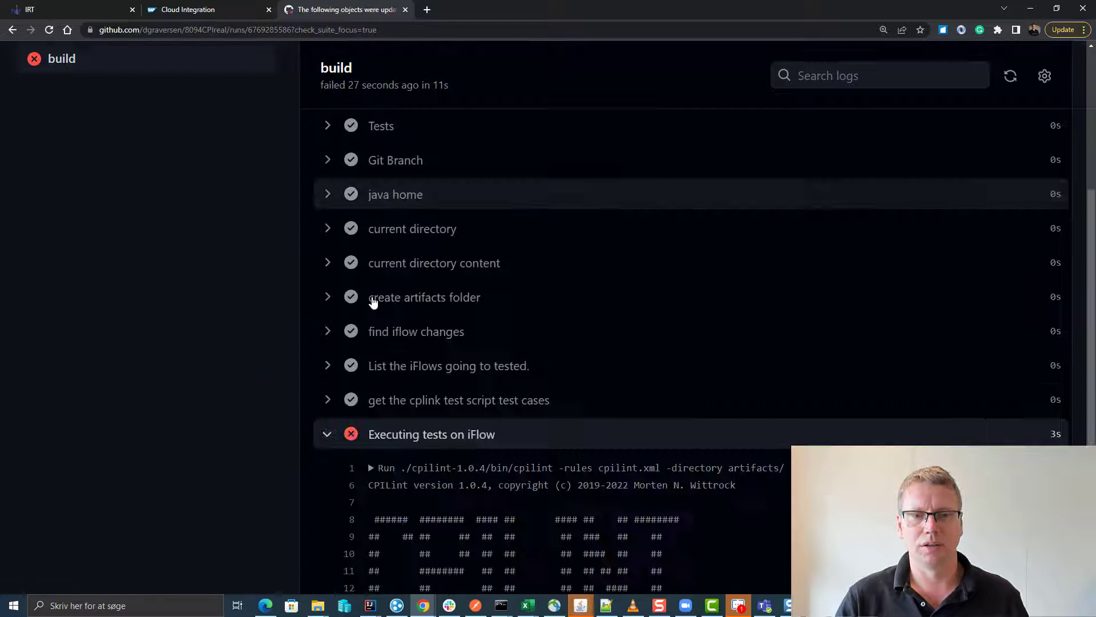
scroll(372, 302, "down", 3)
scroll(364, 245, "up", 1)
scroll(364, 244, "up", 1)
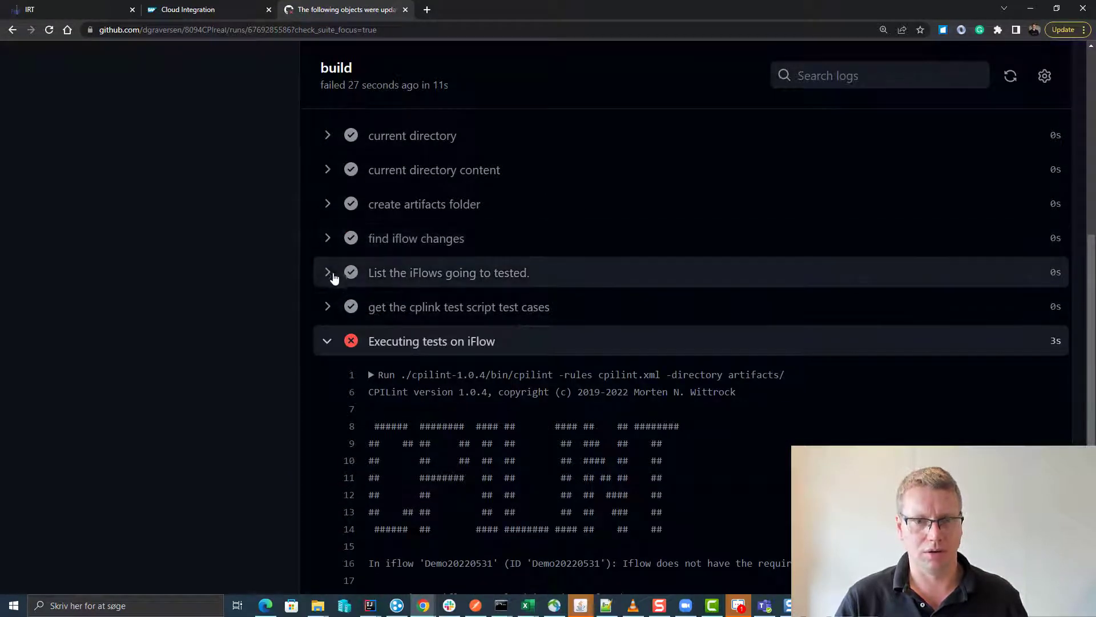
scroll(332, 273, "up", 2)
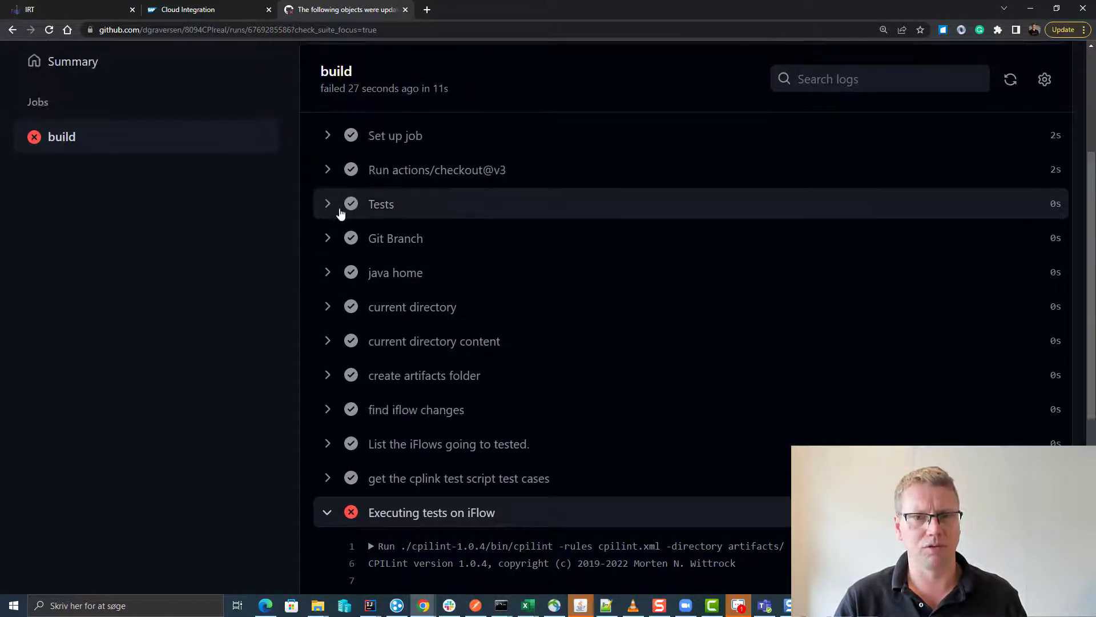
left_click(332, 411)
scroll(361, 428, "down", 2)
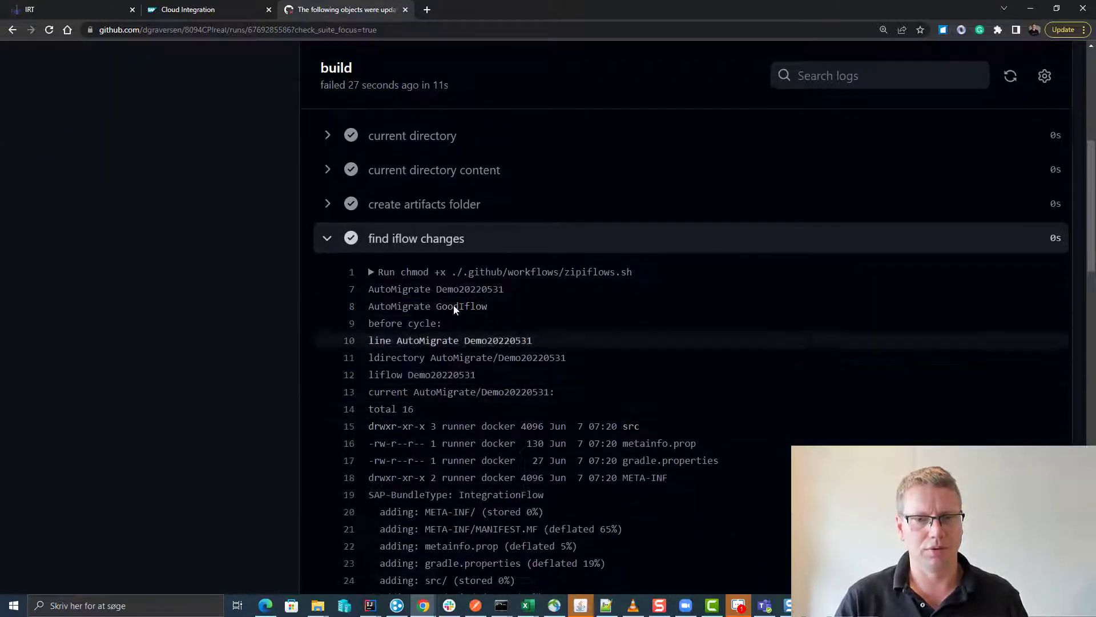
scroll(453, 305, "down", 1)
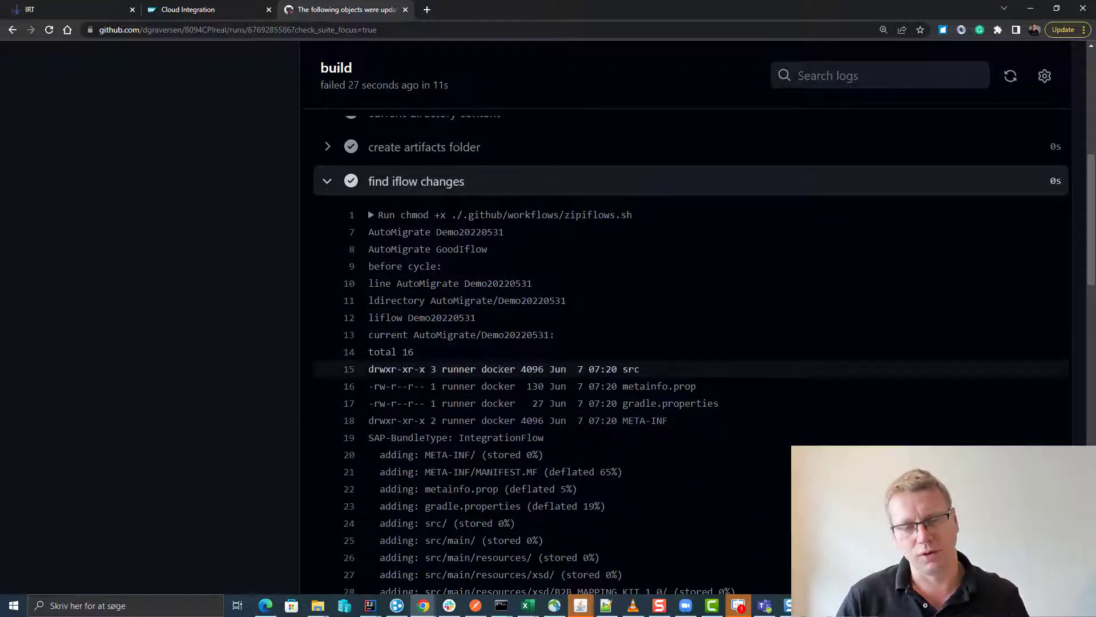
scroll(497, 368, "down", 2)
scroll(493, 363, "down", 2)
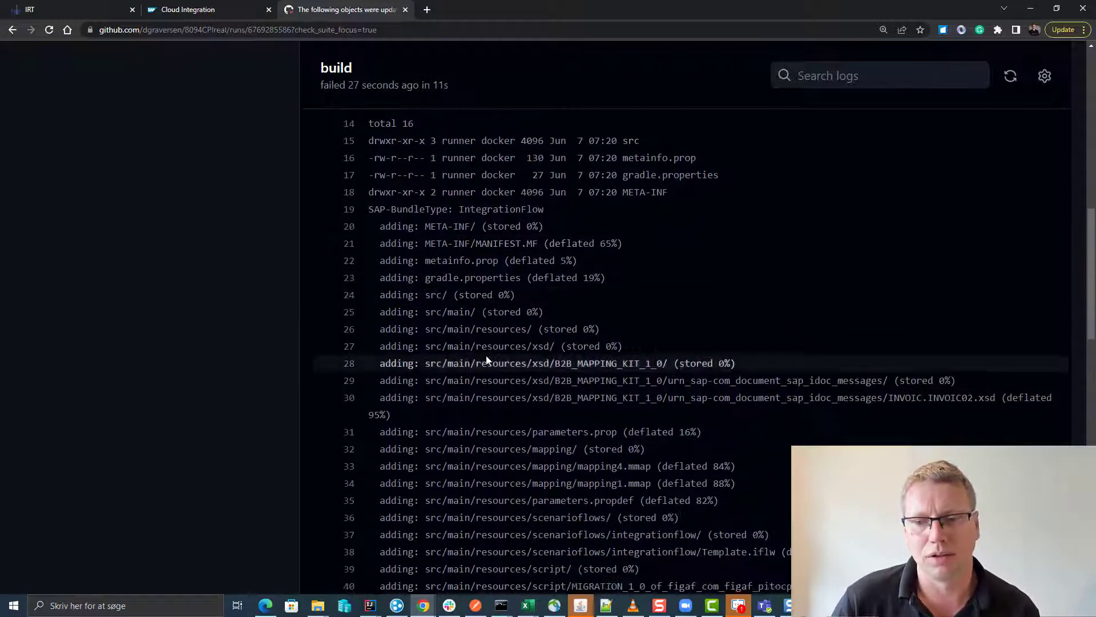
scroll(486, 360, "down", 2)
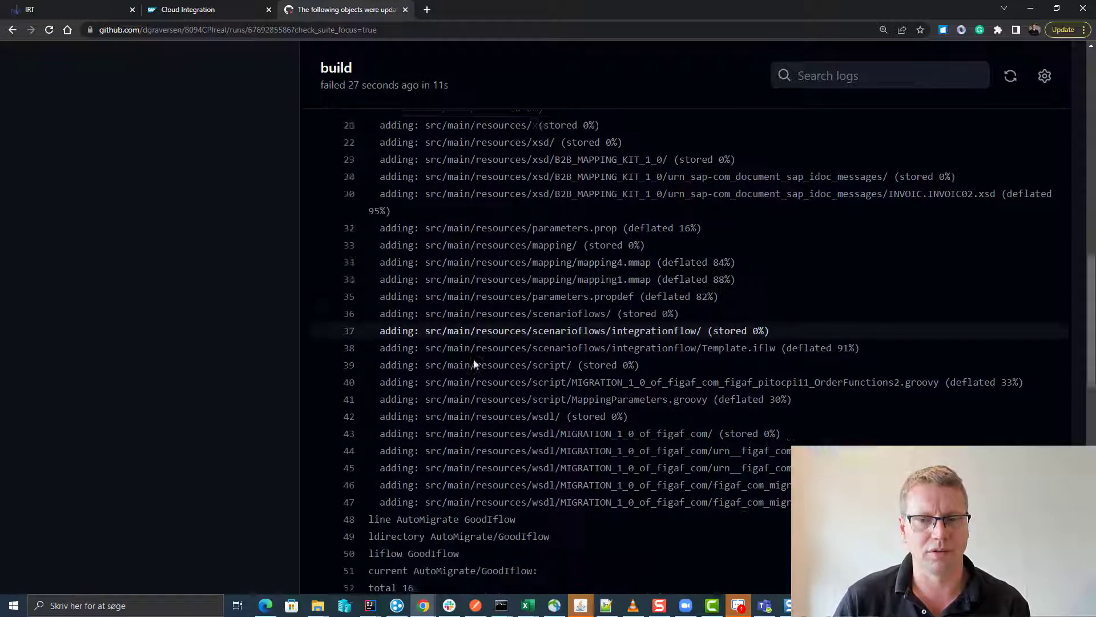
scroll(474, 359, "down", 2)
scroll(474, 359, "down", 2)
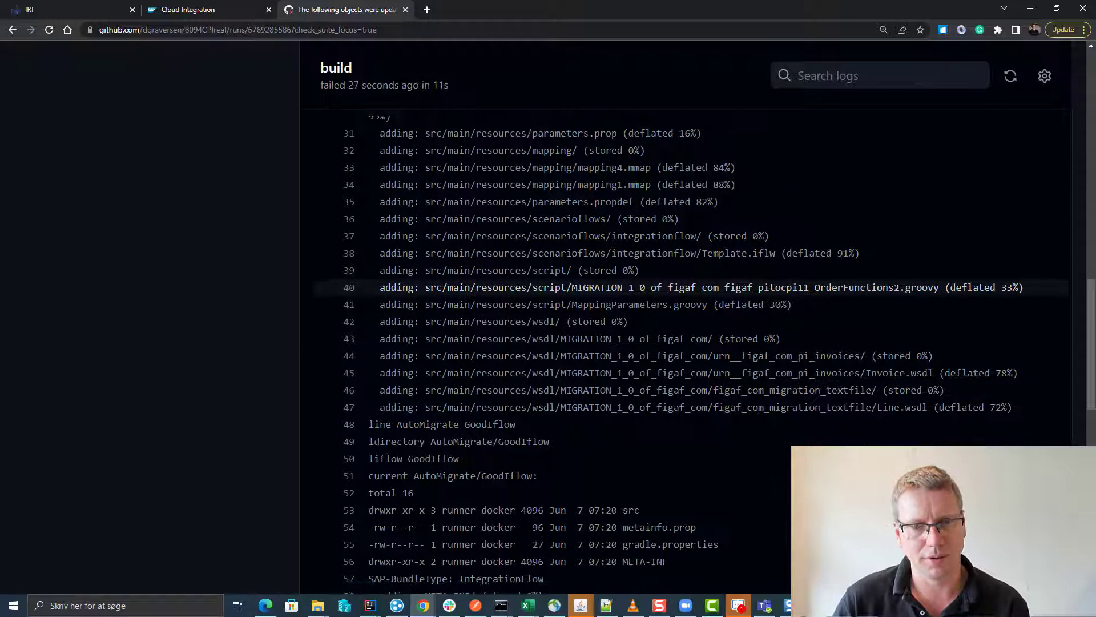
scroll(473, 358, "down", 2)
scroll(473, 360, "up", 2)
scroll(474, 358, "down", 5)
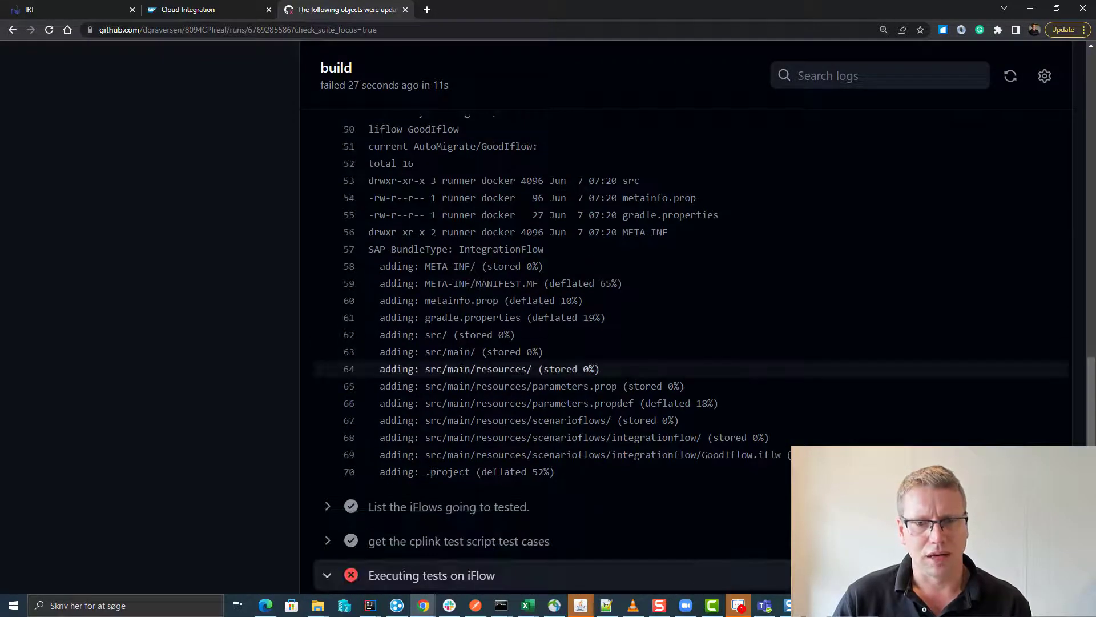
scroll(466, 439, "down", 1)
scroll(467, 440, "down", 3)
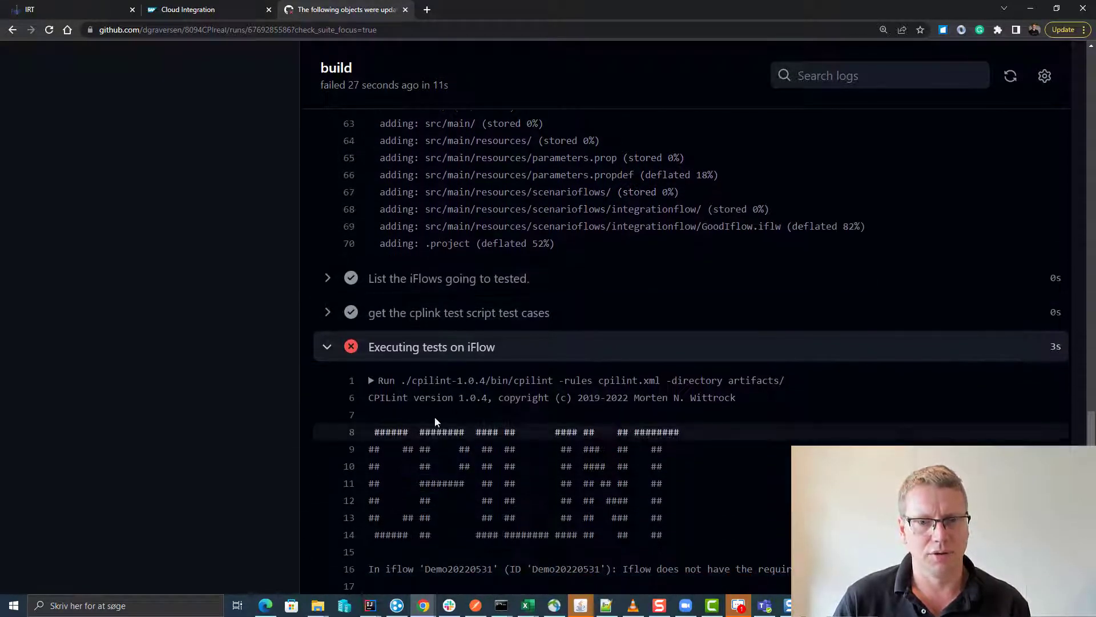
scroll(482, 547, "down", 1)
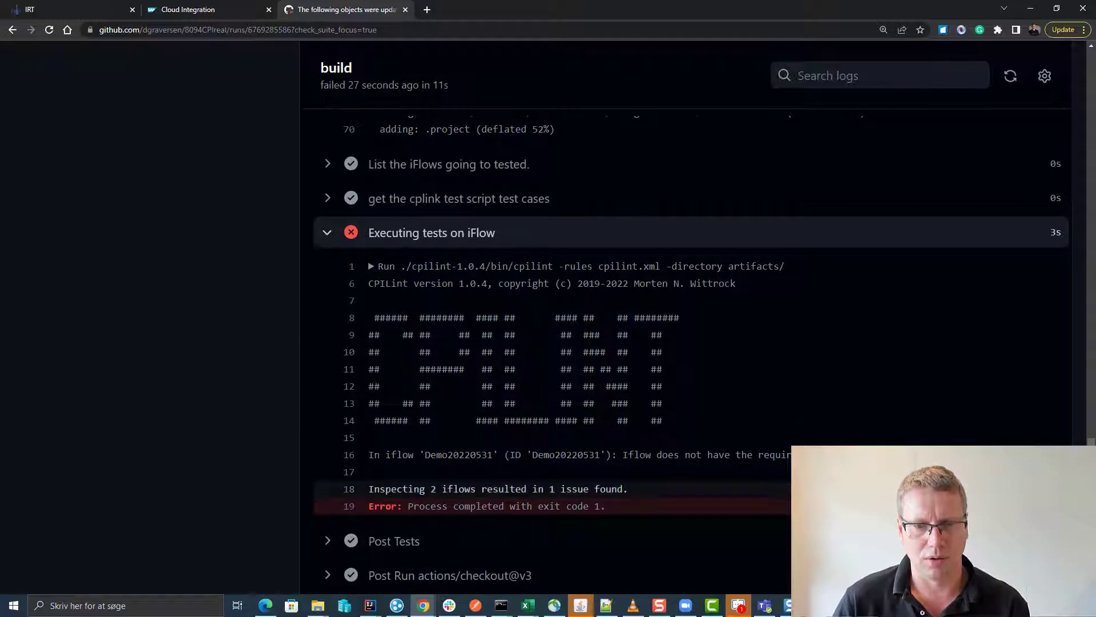
left_click_drag(386, 489, 589, 489)
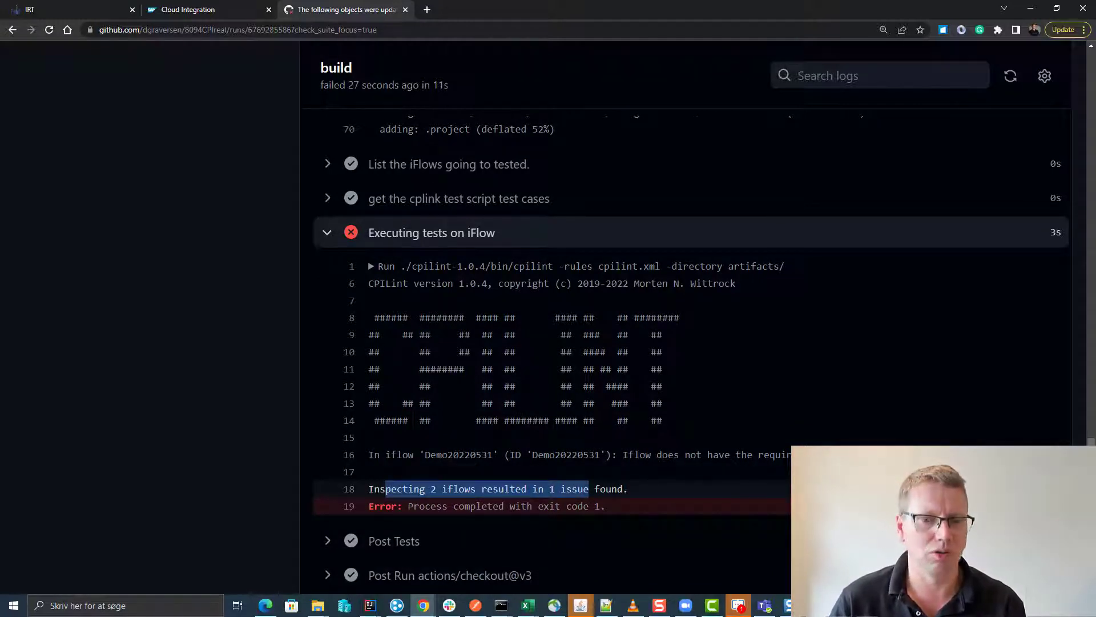
left_click_drag(419, 455, 502, 455)
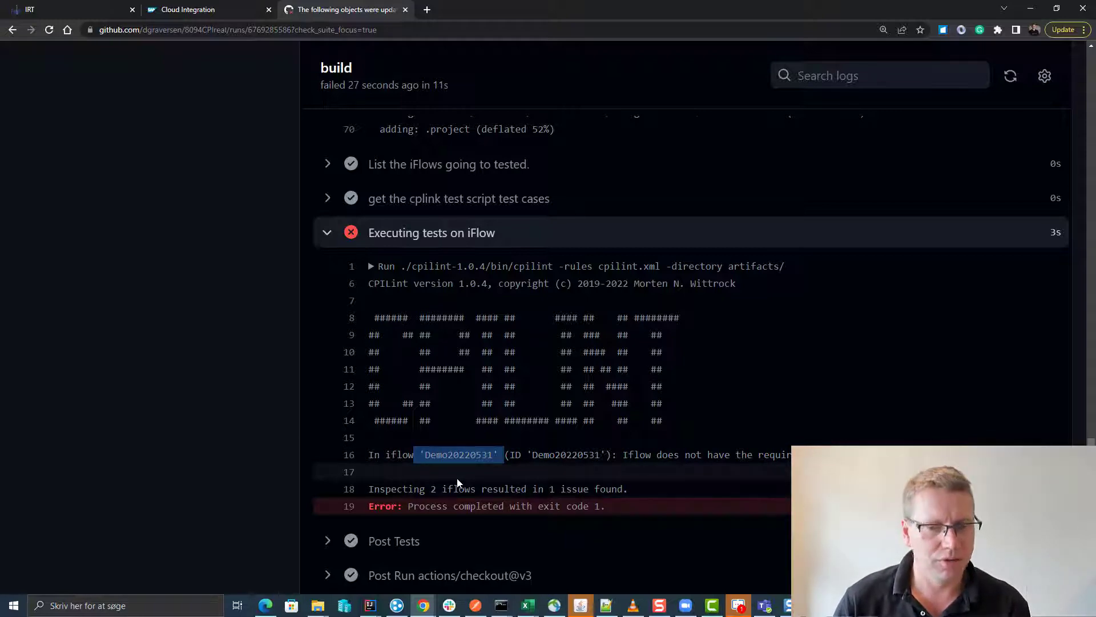
scroll(413, 504, "up", 8)
scroll(412, 504, "up", 6)
scroll(413, 504, "up", 8)
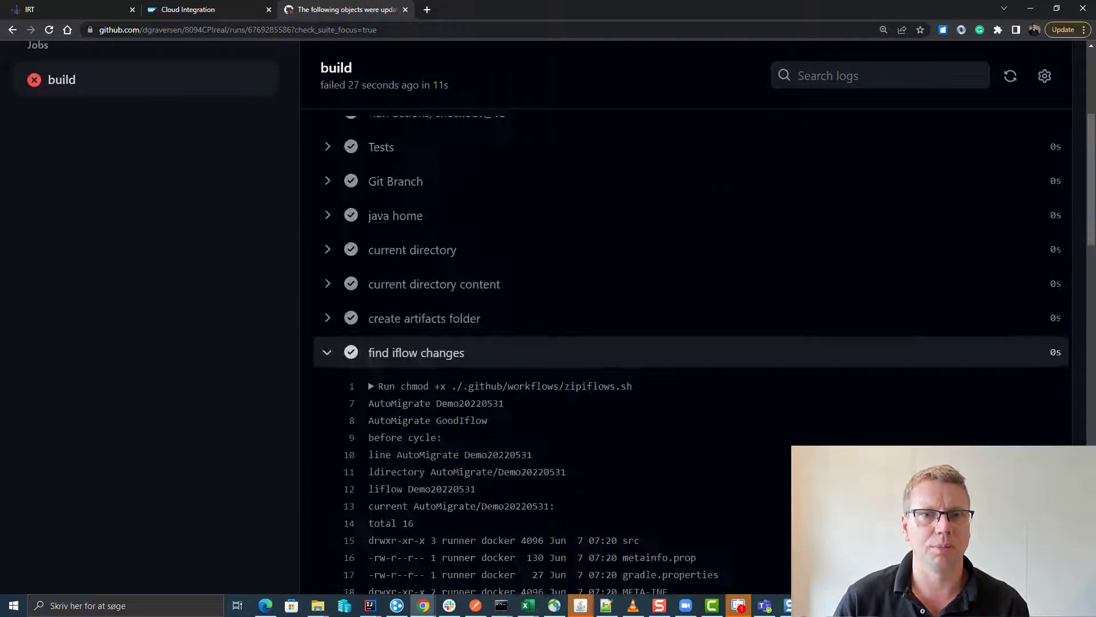
scroll(413, 504, "up", 8)
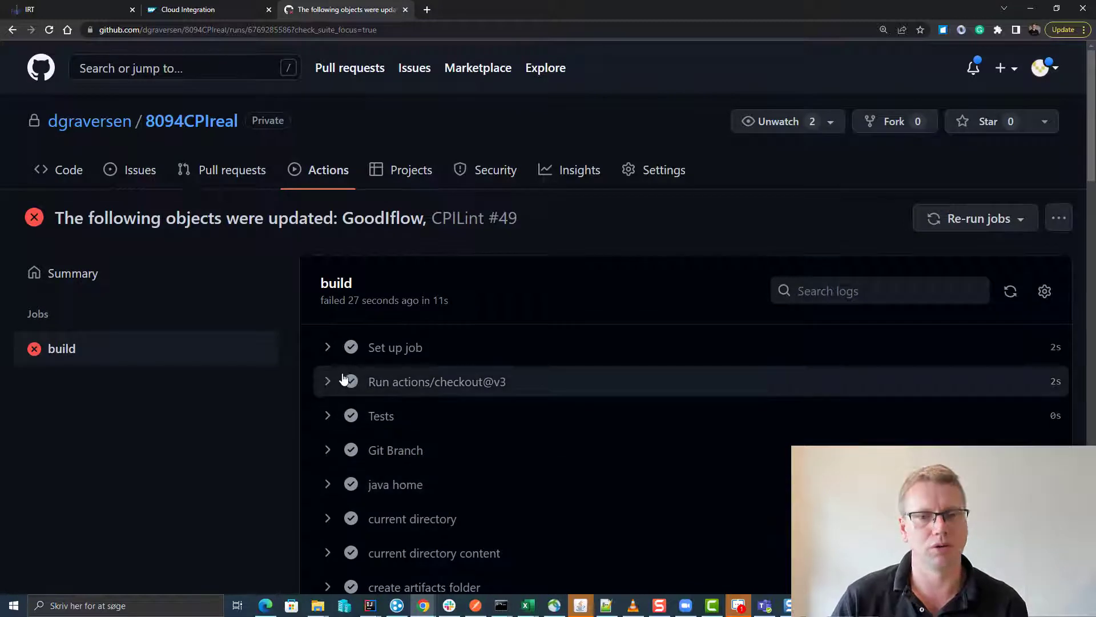
Go to the Code listing and open the .github/workflows folder.
left_click(69, 170)
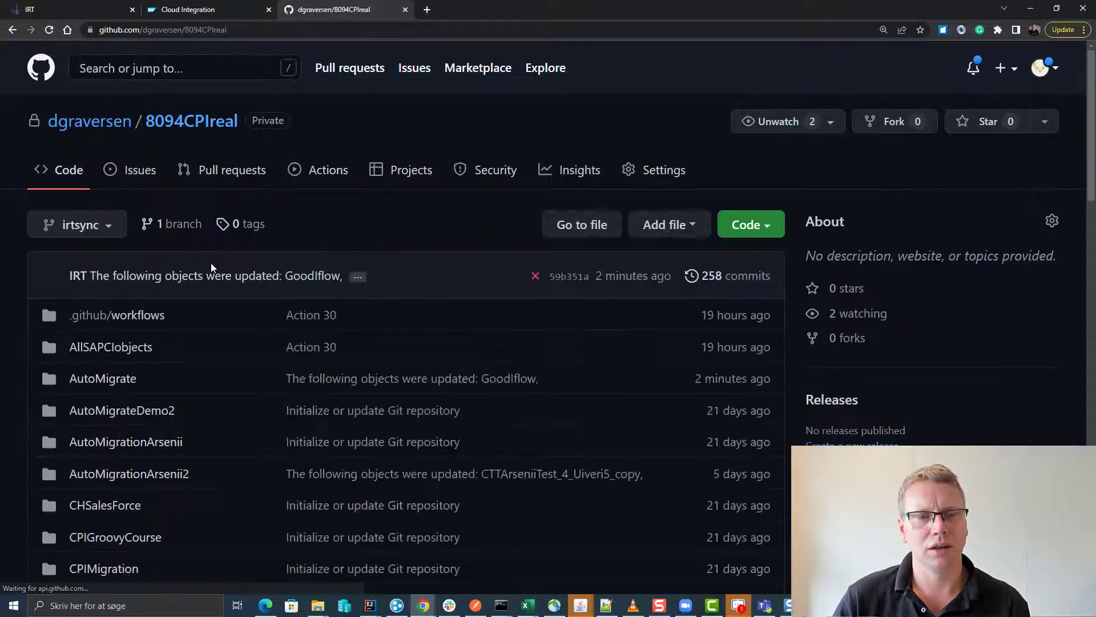
left_click(103, 317)
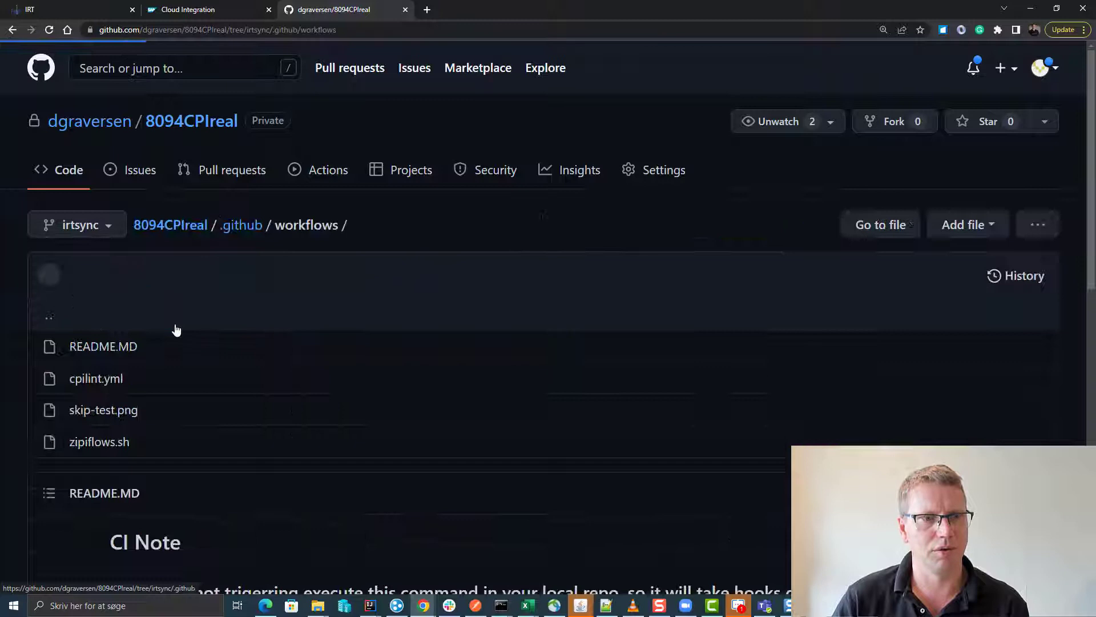
scroll(117, 420, "down", 1)
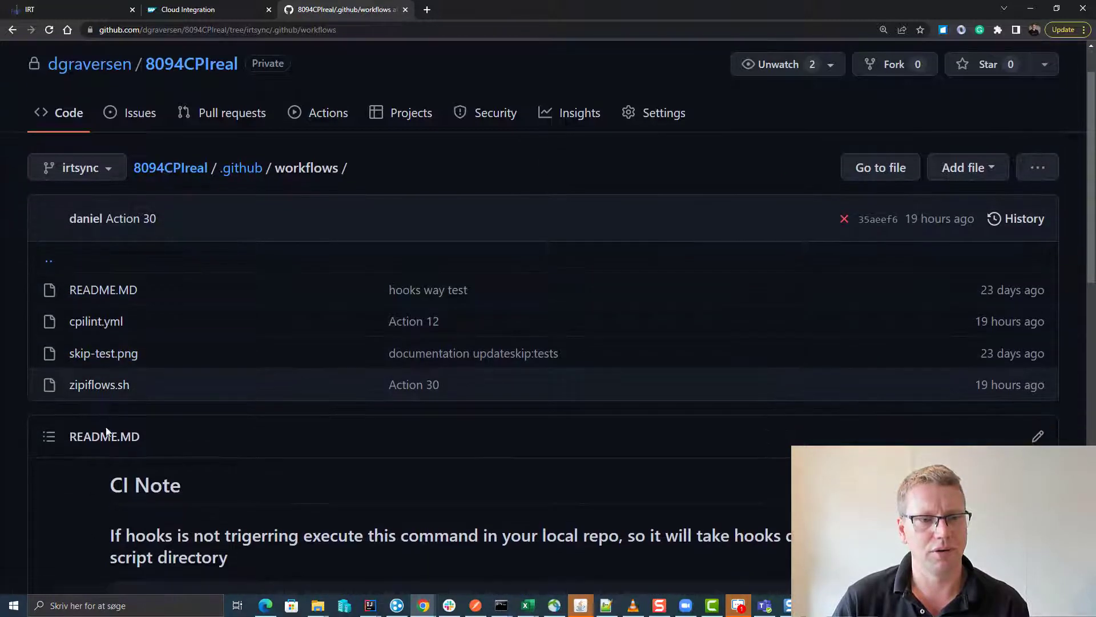
Open cpilint.yml and highlight the irtsync push trigger and the Java setup Tests step.
left_click(96, 320)
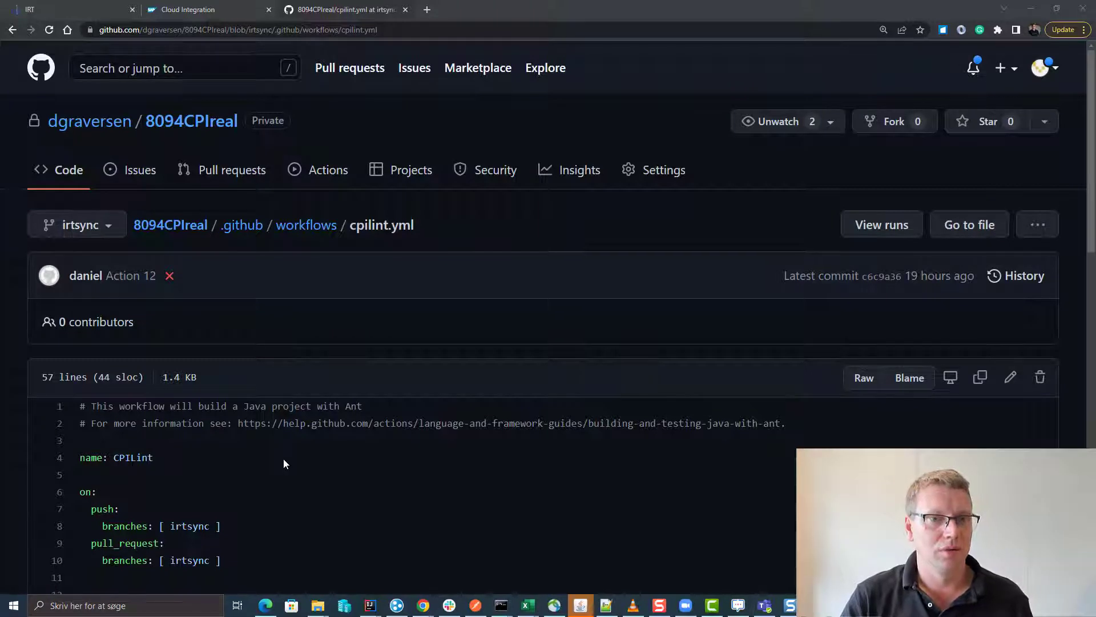
scroll(284, 458, "down", 2)
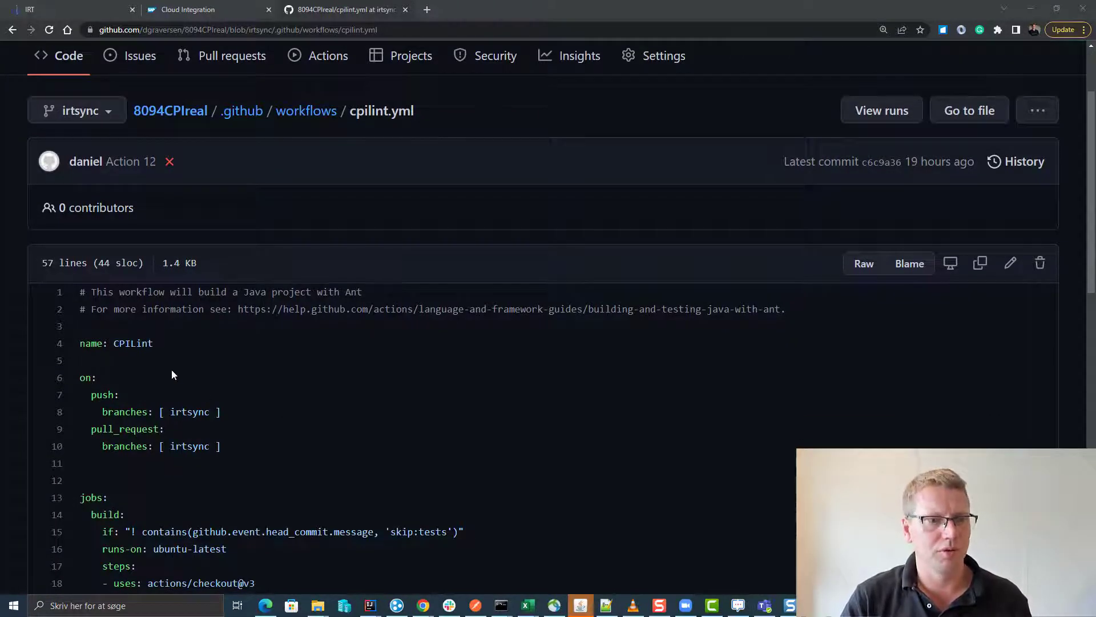
left_click_drag(125, 412, 209, 412)
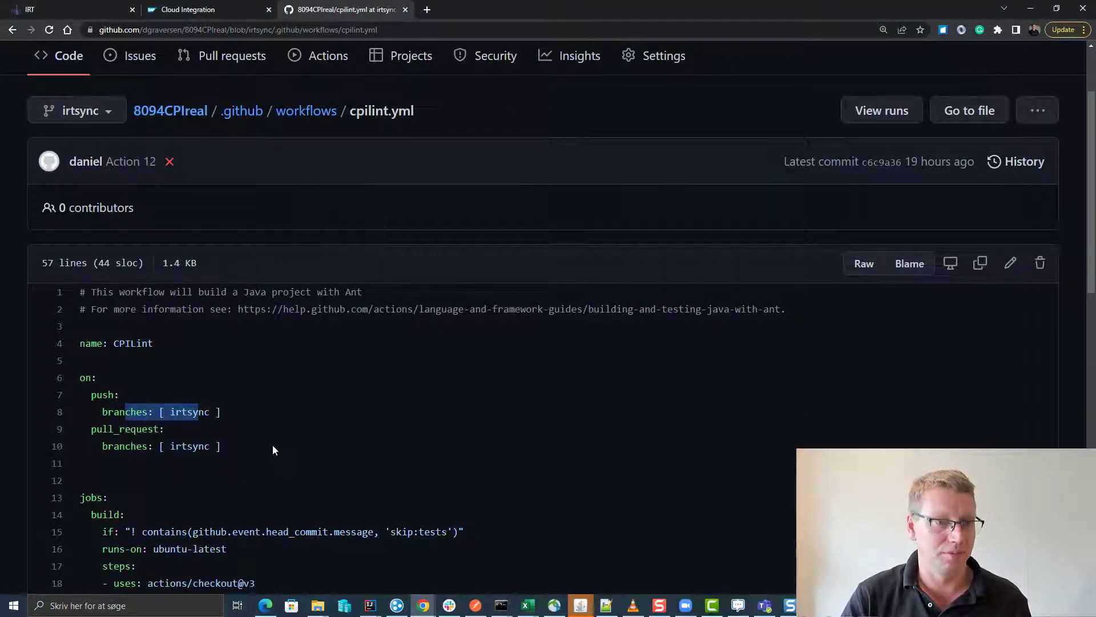
scroll(272, 444, "down", 1)
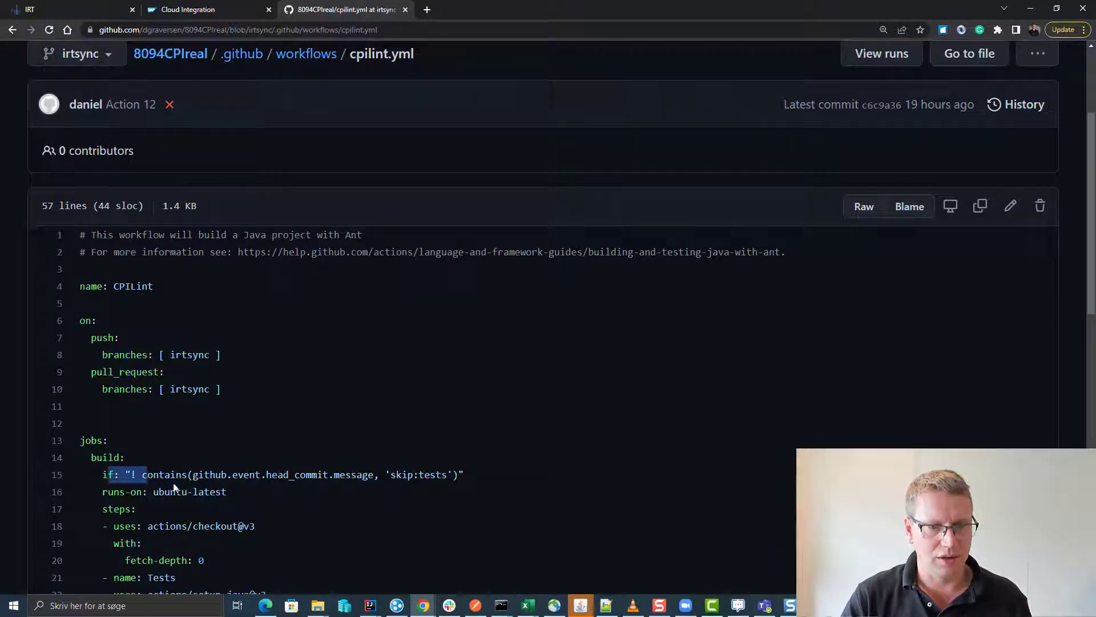
left_click_drag(108, 473, 200, 491)
scroll(211, 517, "down", 2)
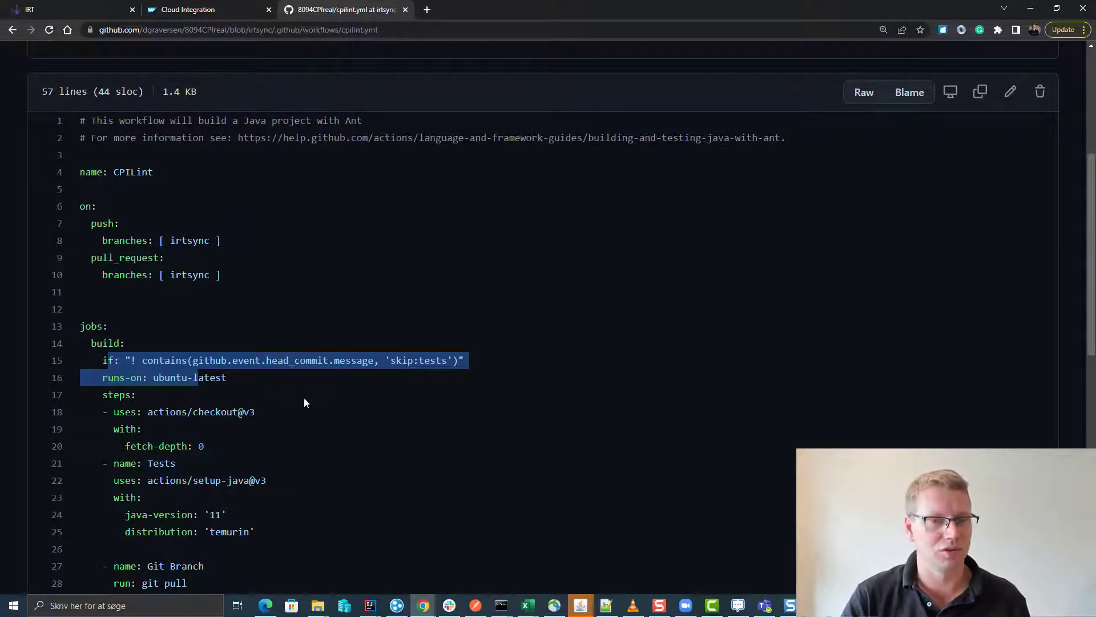
scroll(300, 396, "down", 1)
scroll(256, 400, "down", 1)
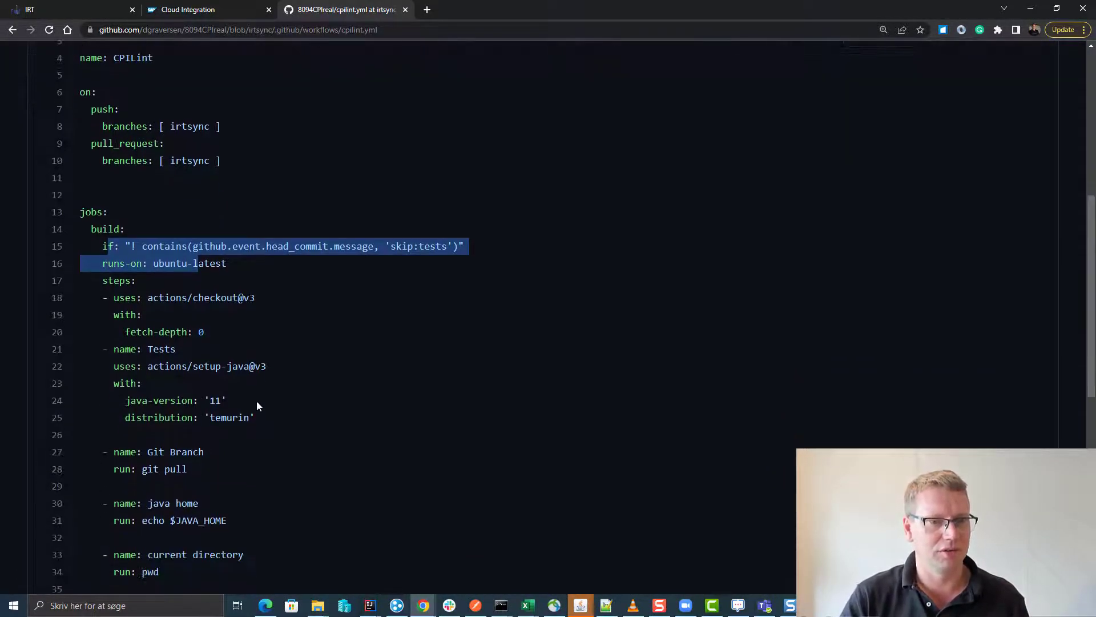
scroll(256, 401, "down", 1)
left_click_drag(147, 291, 268, 382)
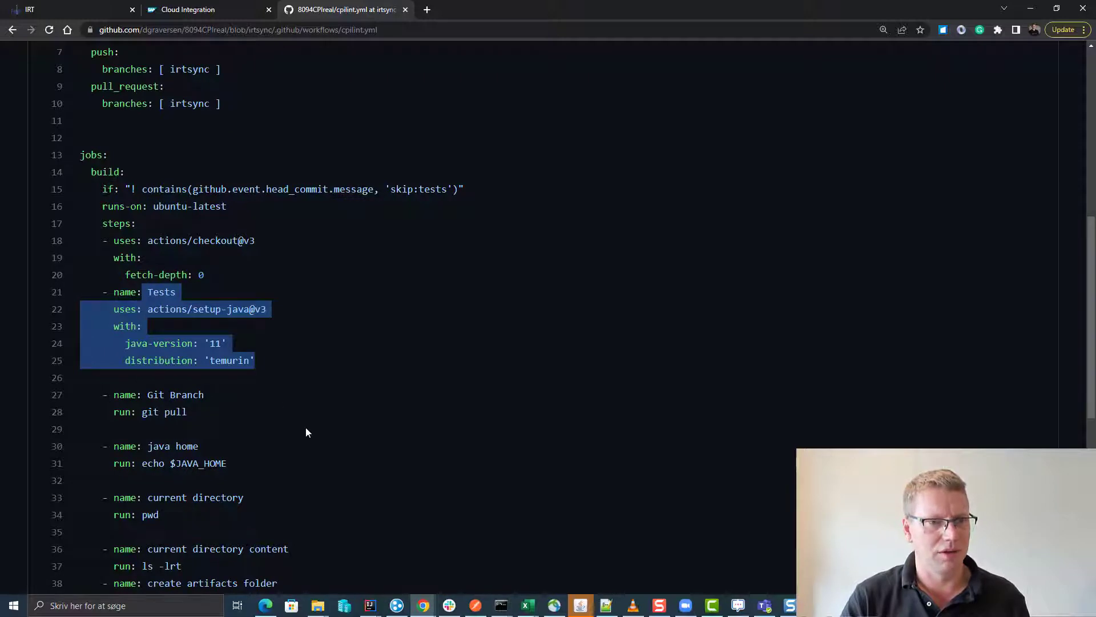
scroll(306, 427, "down", 1)
scroll(306, 428, "down", 2)
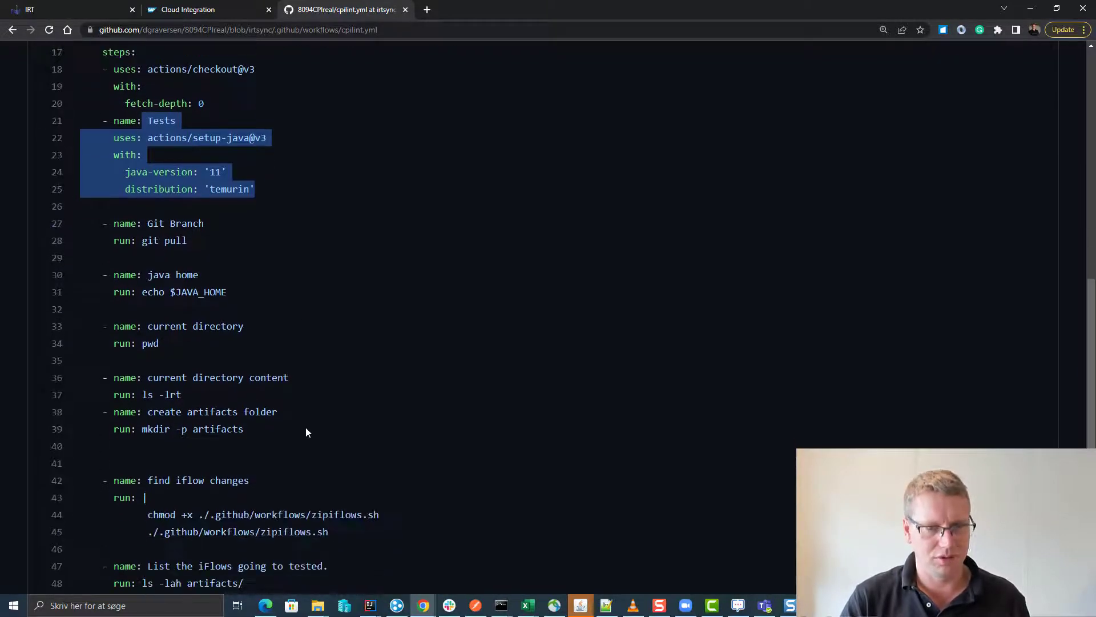
scroll(305, 427, "down", 2)
scroll(306, 428, "down", 1)
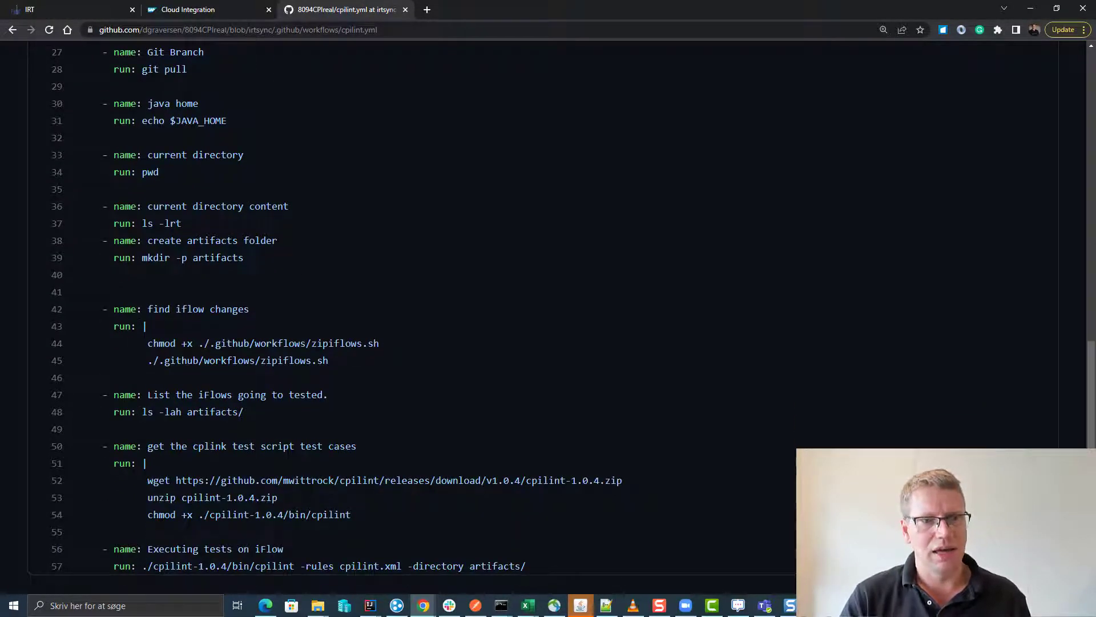
Highlight the find iflow changes and Executing tests steps, then return to the workflows folder.
left_click_drag(113, 309, 333, 363)
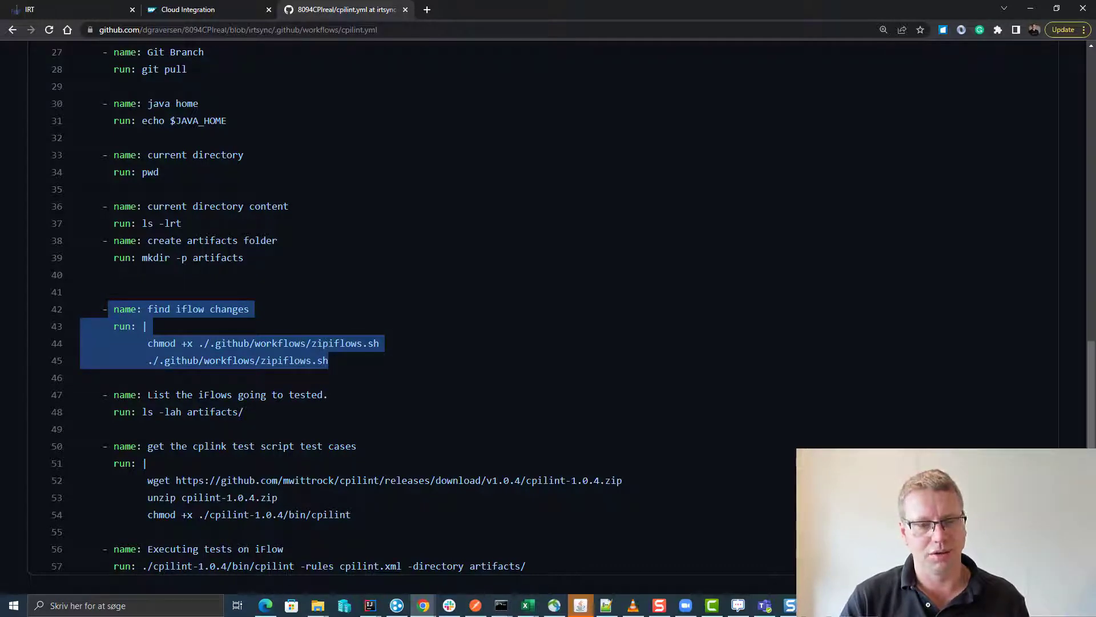
left_click_drag(113, 445, 351, 518)
scroll(292, 523, "down", 1)
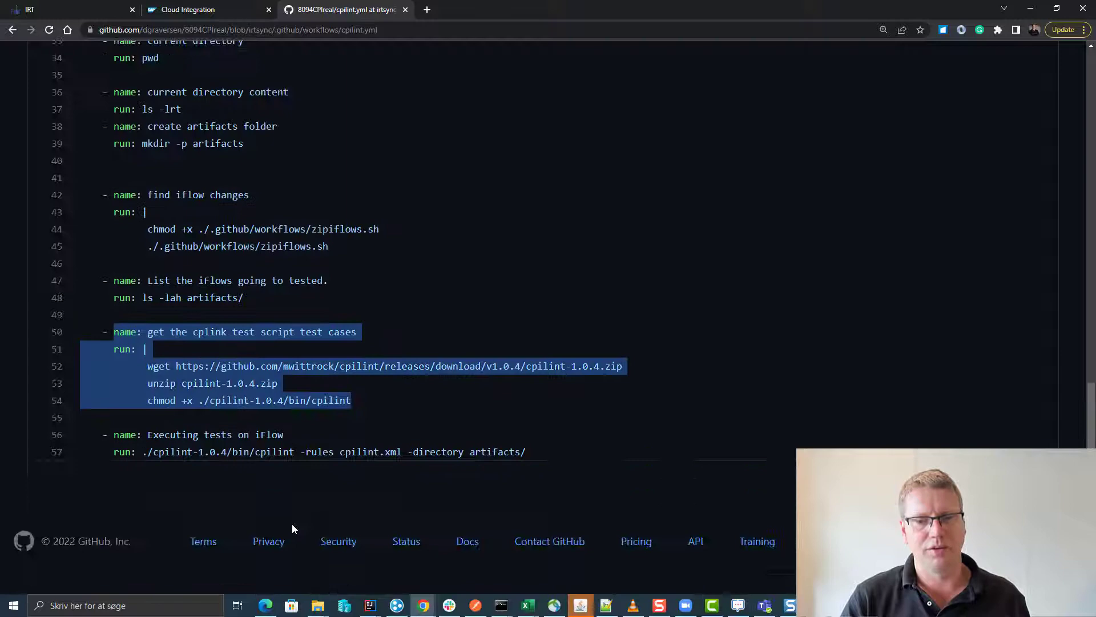
left_click_drag(141, 435, 514, 465)
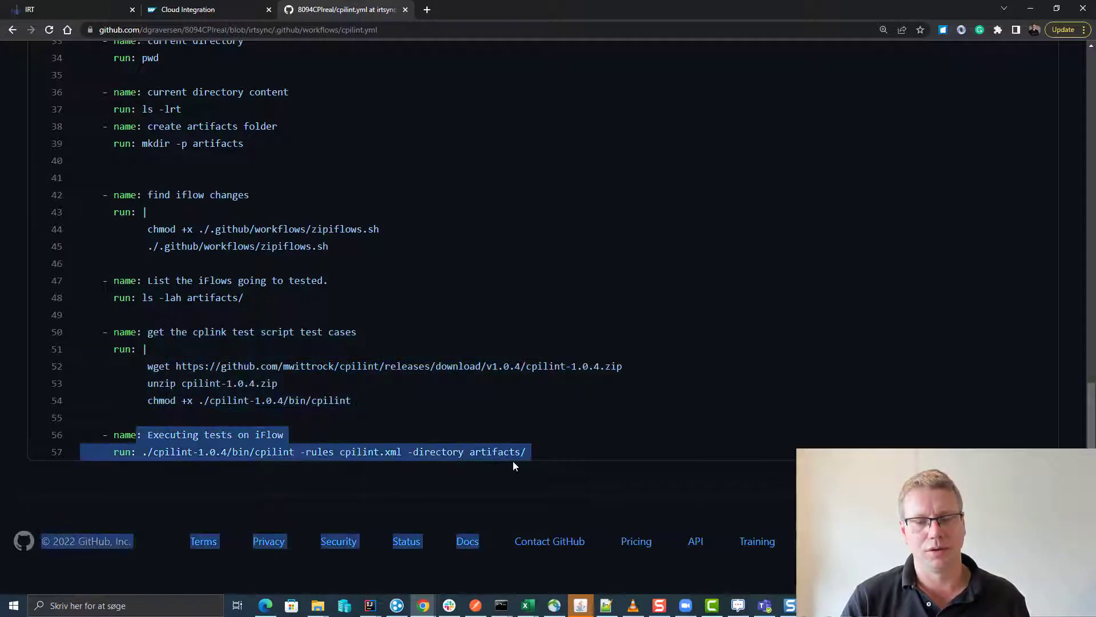
left_click(381, 418)
scroll(268, 417, "up", 5)
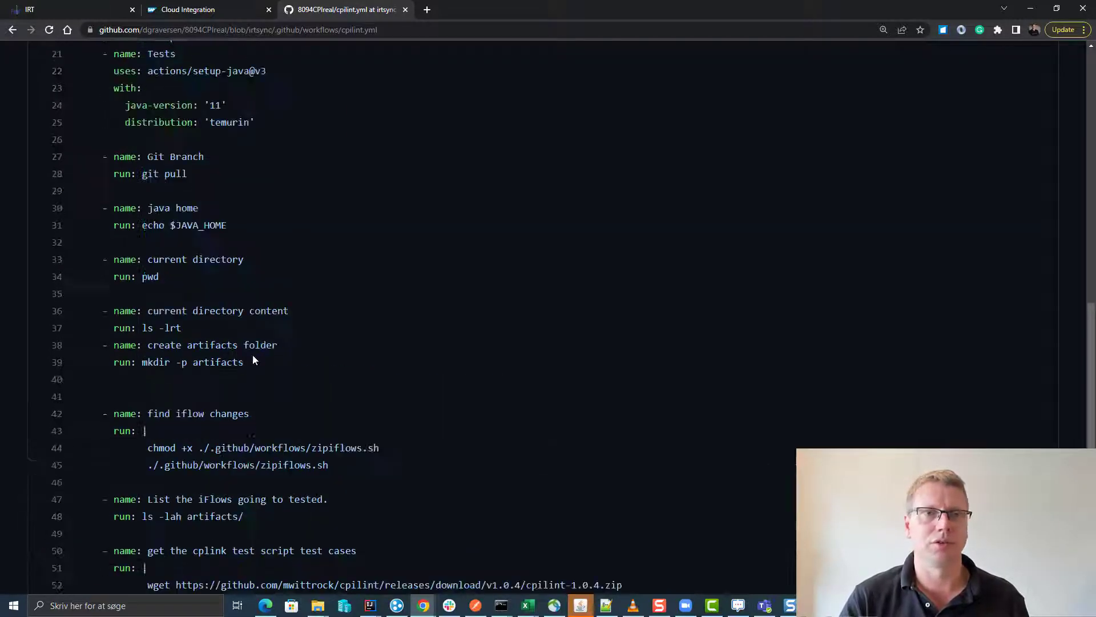
scroll(252, 355, "up", 5)
scroll(256, 321, "up", 3)
left_click(306, 167)
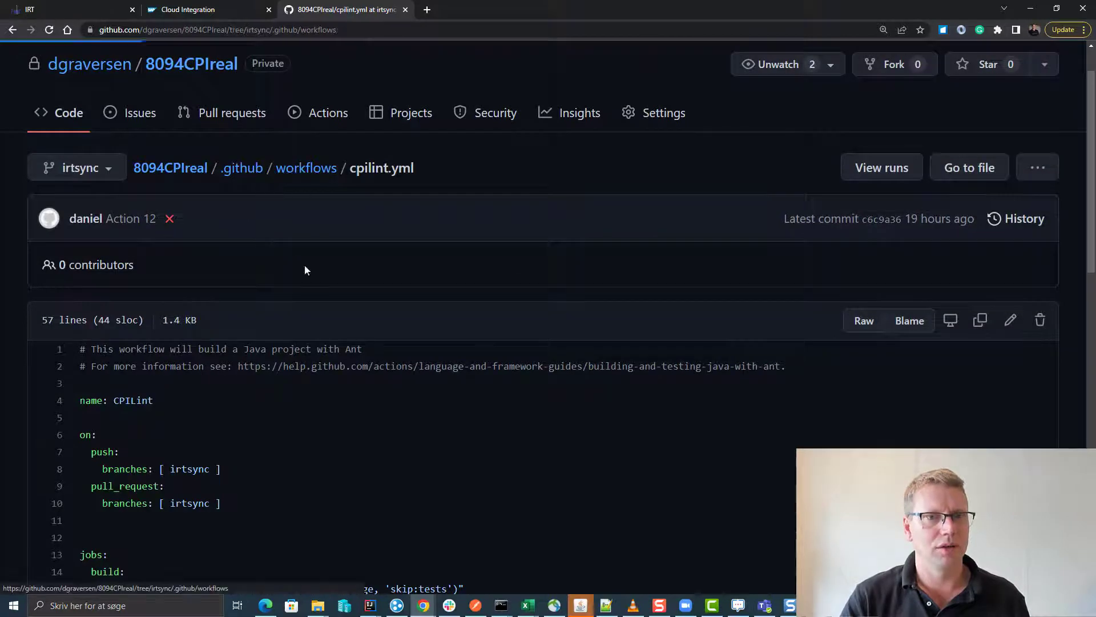
Open zipiflows.sh and highlight its git diff command finding changed manifests.
left_click(99, 442)
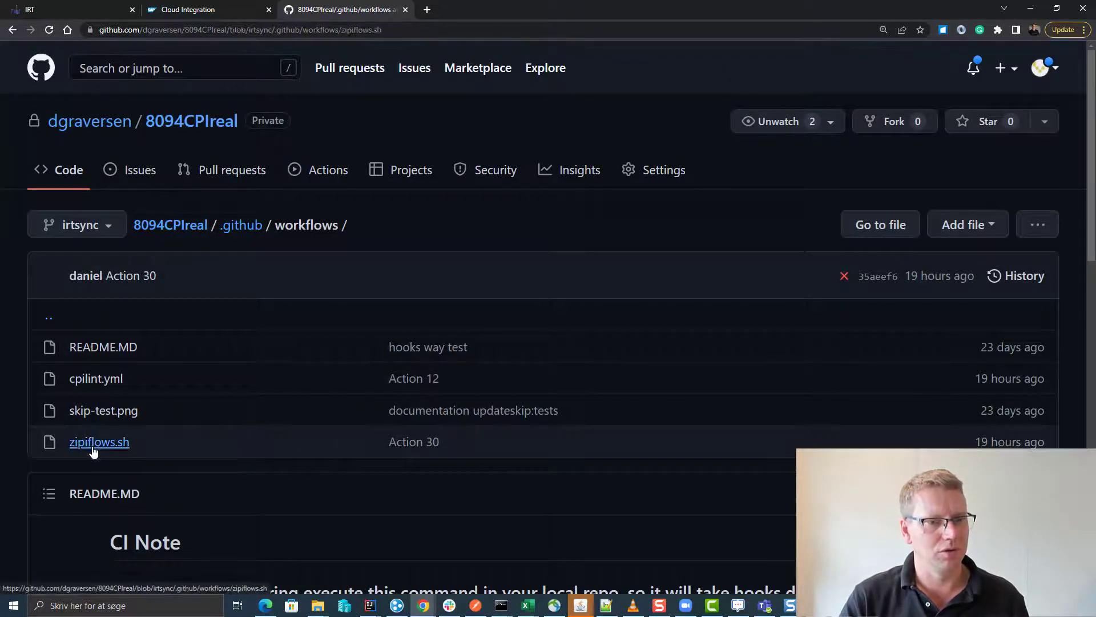
scroll(127, 374, "down", 2)
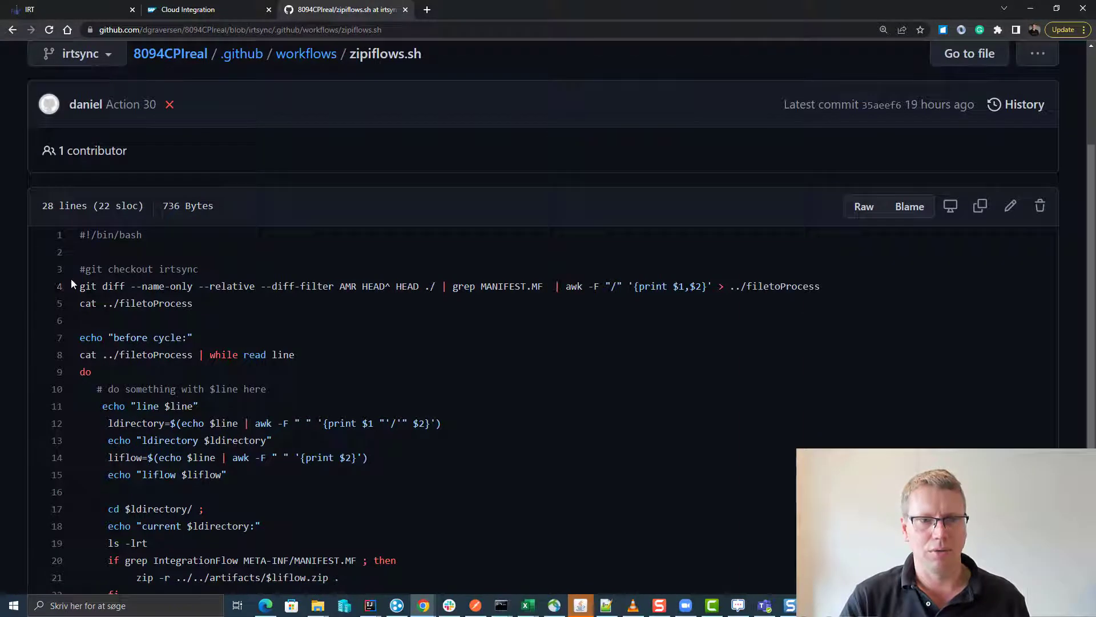
left_click_drag(81, 286, 617, 287)
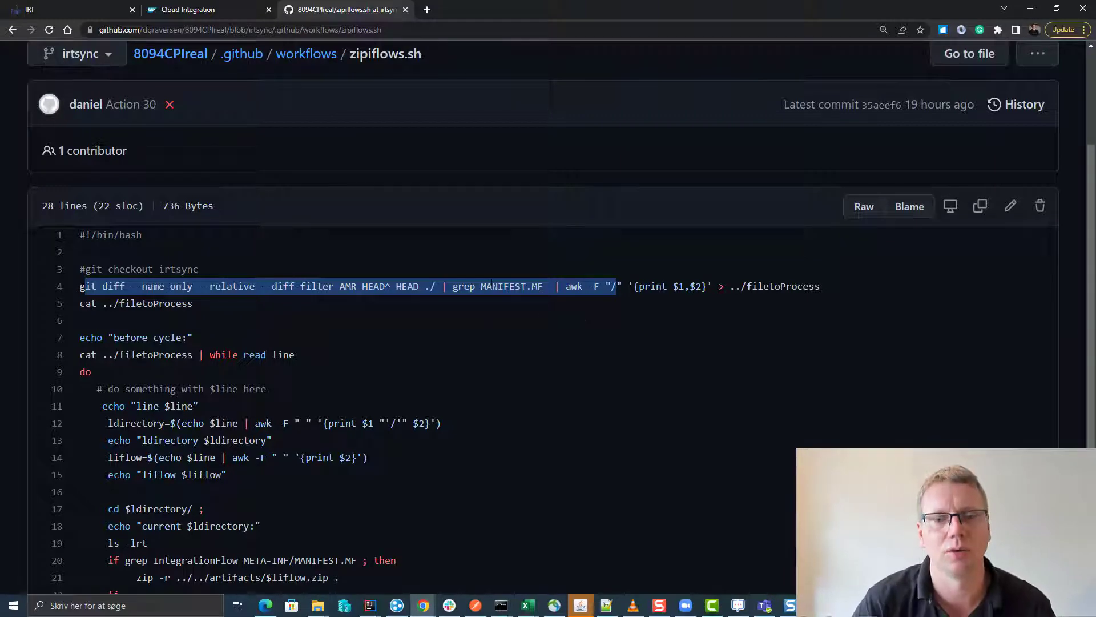
scroll(197, 377, "down", 2)
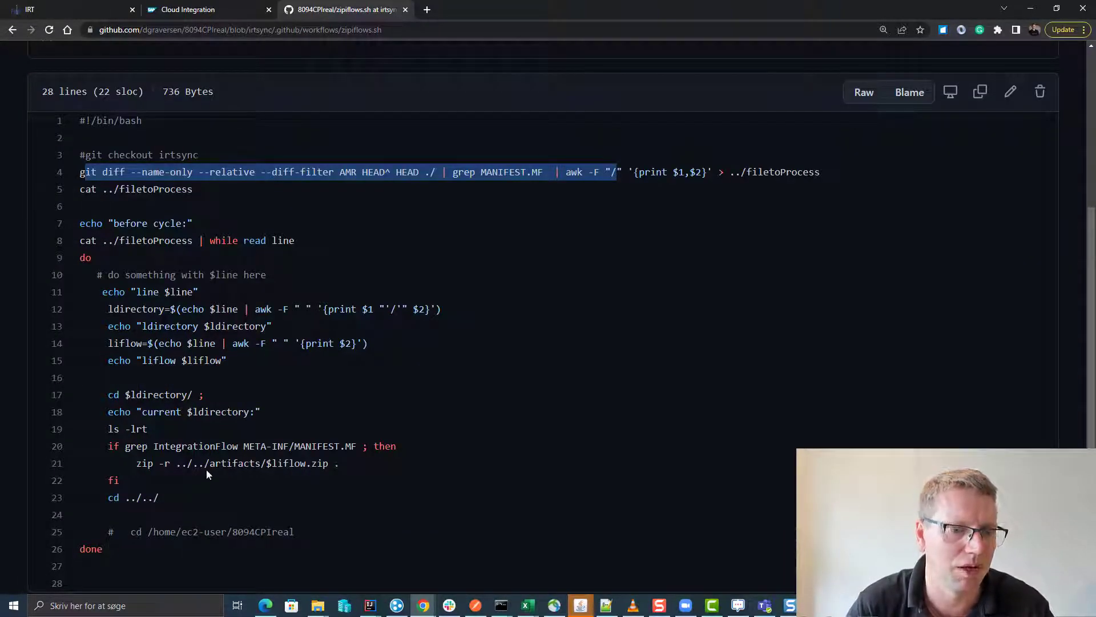
scroll(172, 431, "down", 2)
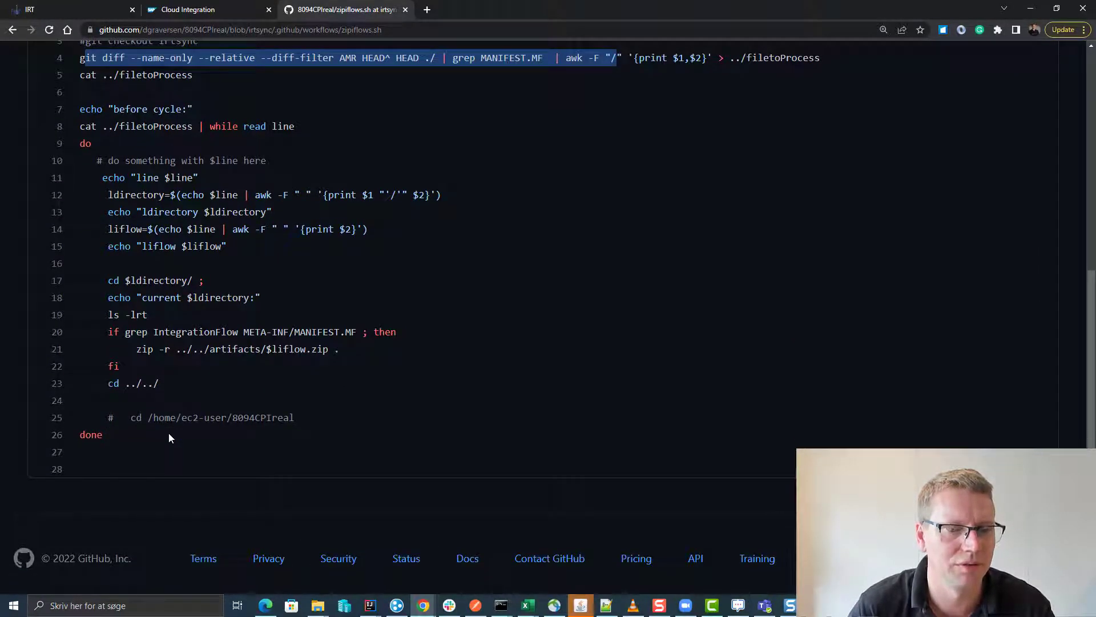
scroll(169, 437, "up", 3)
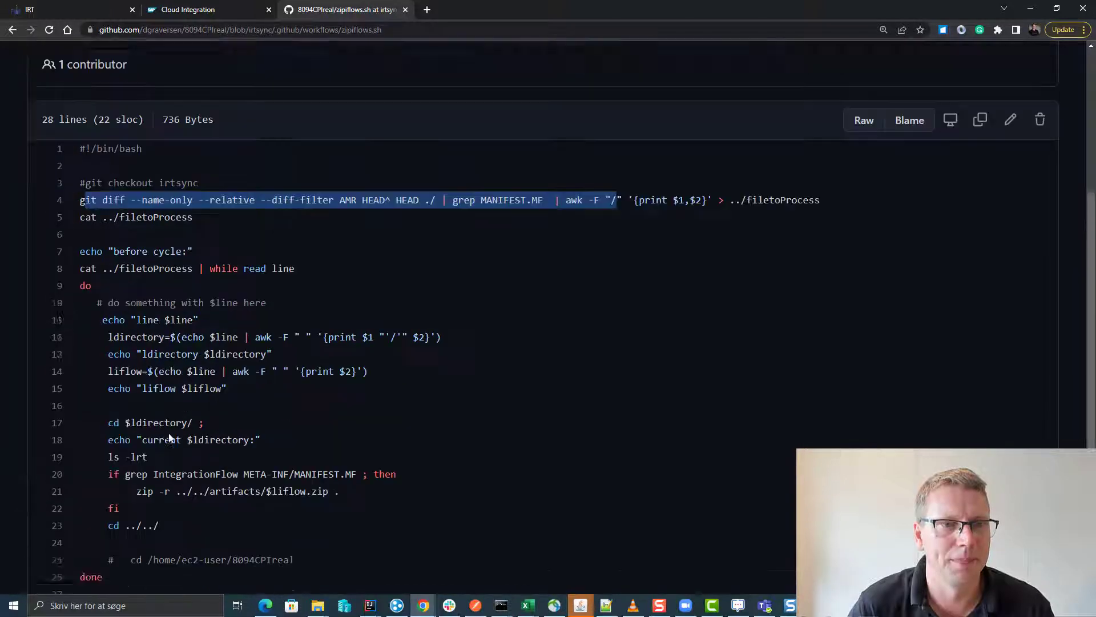
scroll(169, 436, "up", 2)
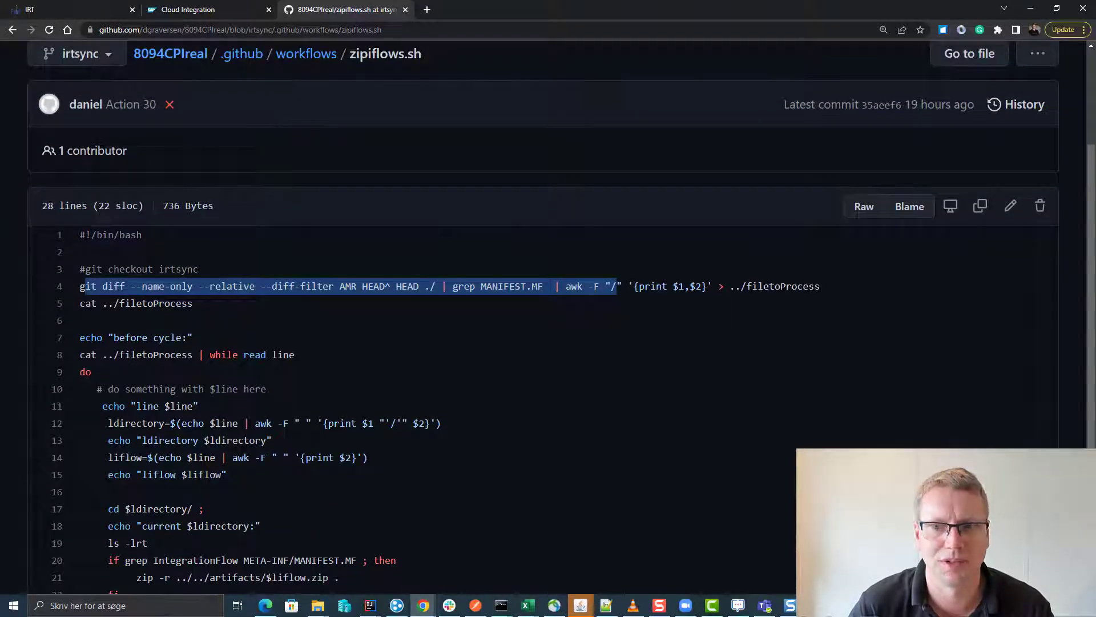
scroll(168, 436, "up", 1)
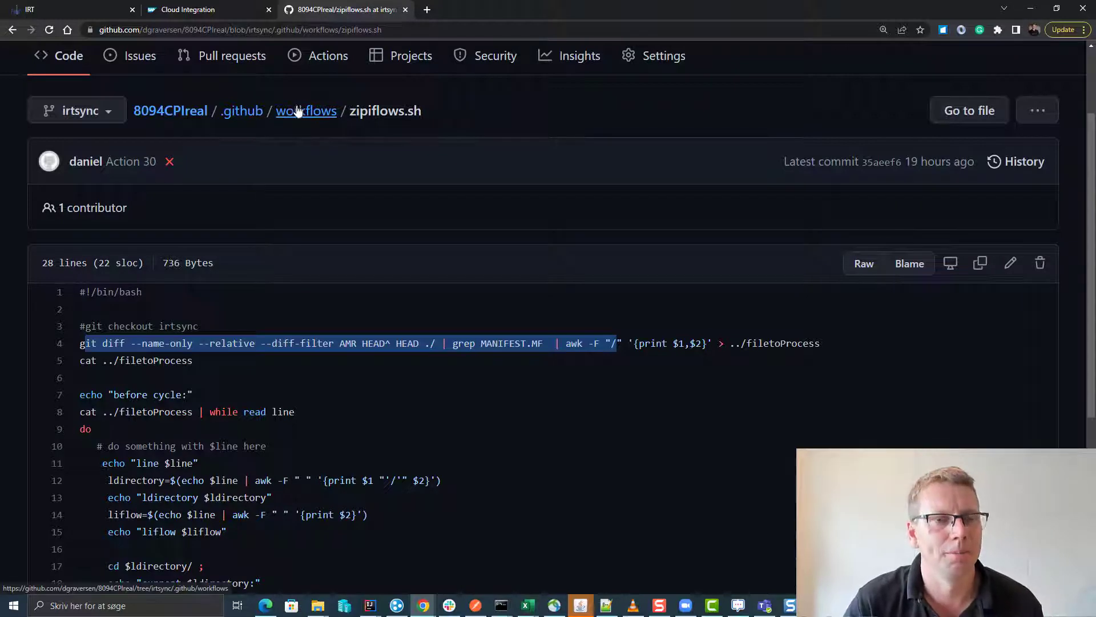
In a new tab, open the SAP Community blog post on automating CPILint validation.
left_click(427, 9)
left_click(628, 446)
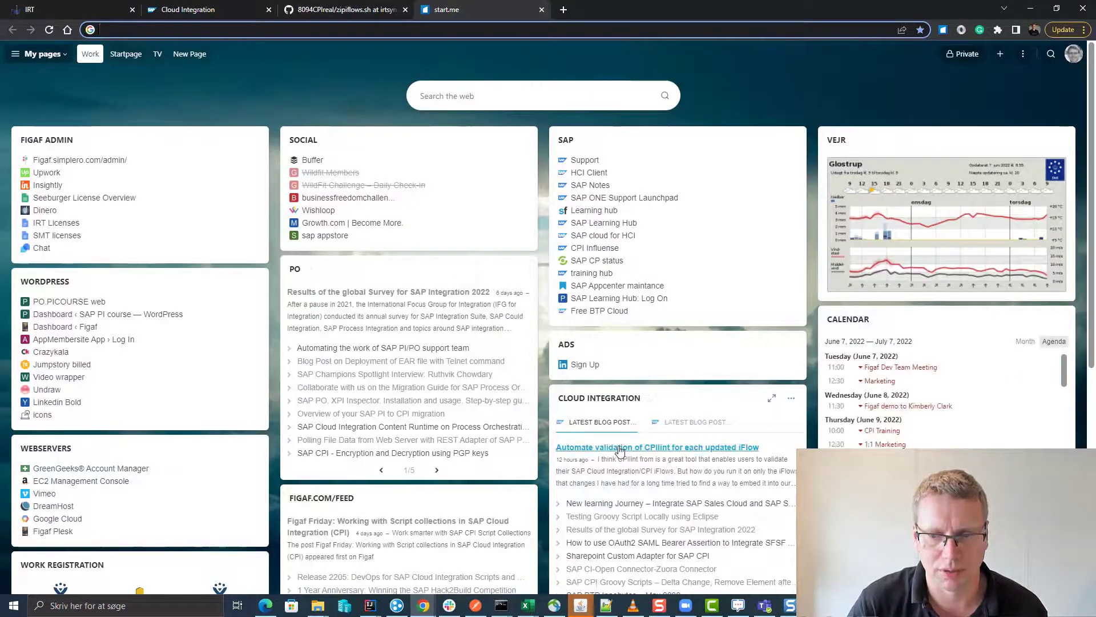
scroll(326, 384, "down", 5)
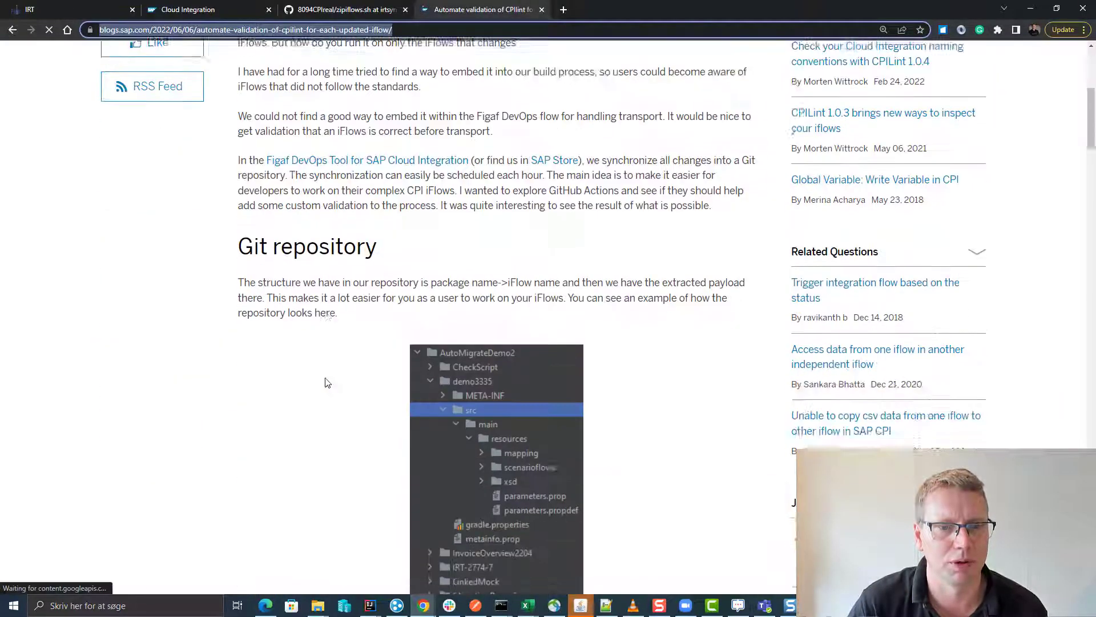
scroll(327, 385, "down", 5)
scroll(372, 340, "down", 5)
scroll(371, 338, "down", 5)
scroll(371, 338, "down", 4)
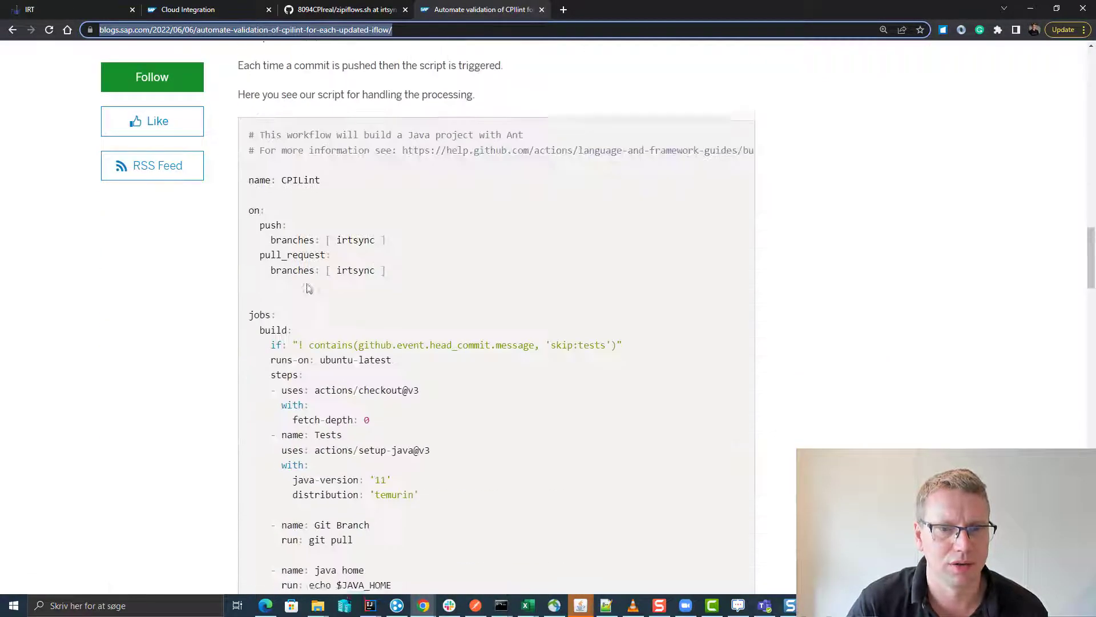
scroll(372, 338, "down", 4)
scroll(346, 376, "down", 4)
scroll(345, 375, "down", 4)
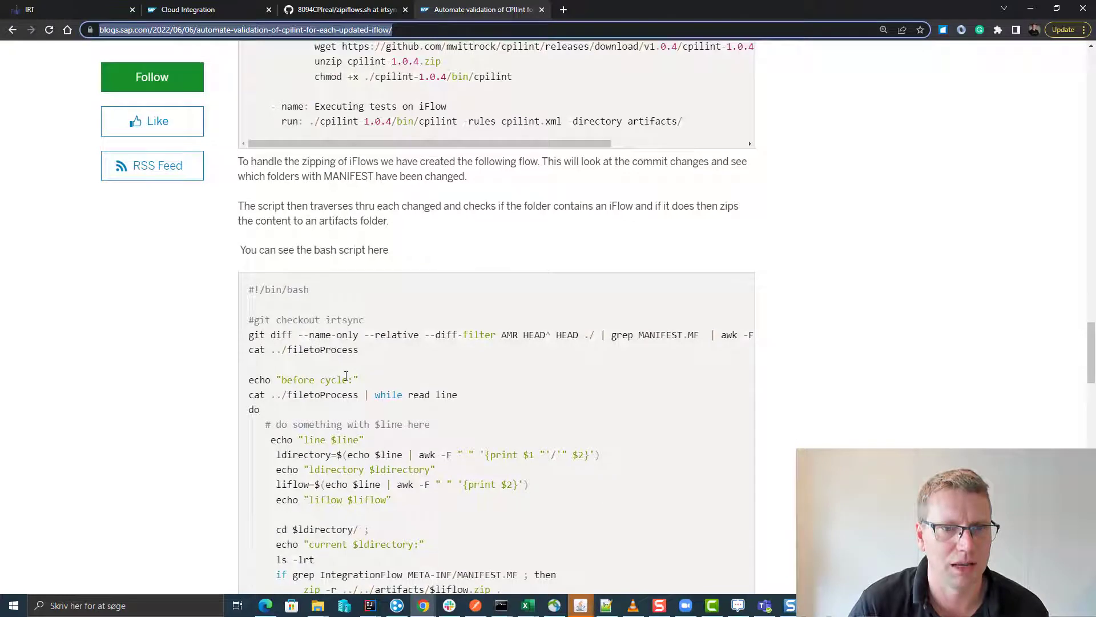
Return to the zipiflows.sh repo view and navigate up to the .github folder listing.
left_click(294, 12)
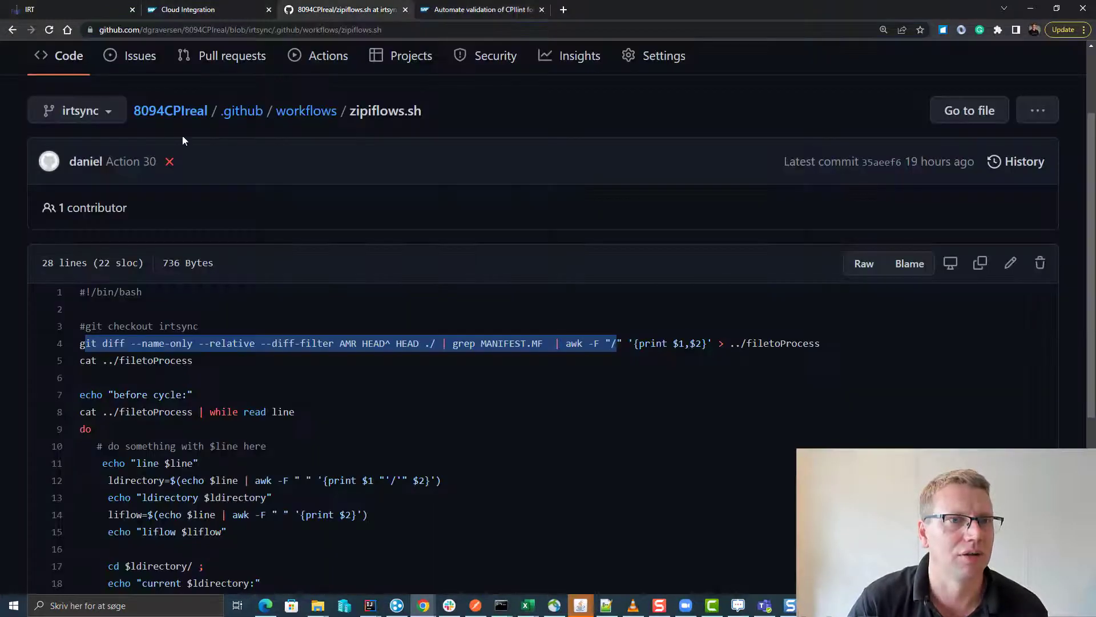
left_click(242, 111)
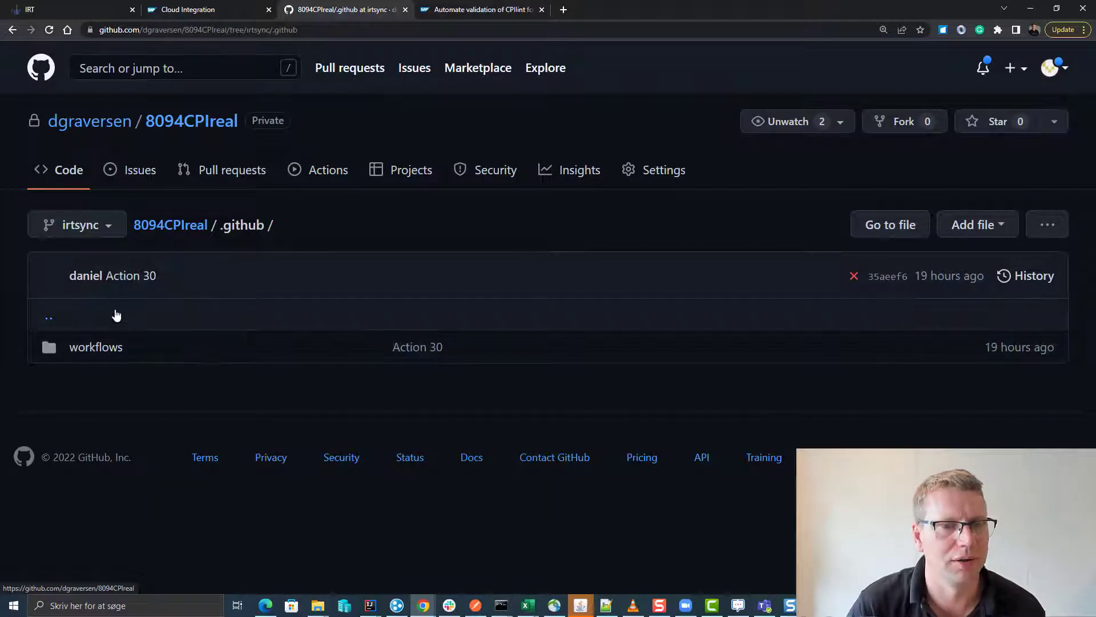